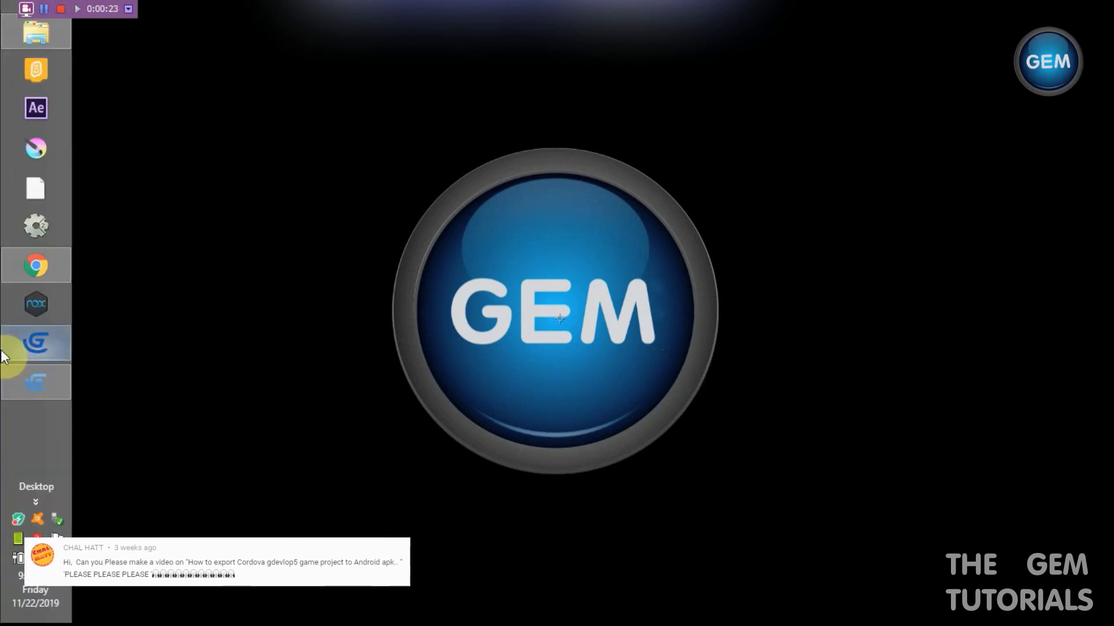
Minimize the old Game Develop window and launch GDevelop 5 instead.
click(14, 345)
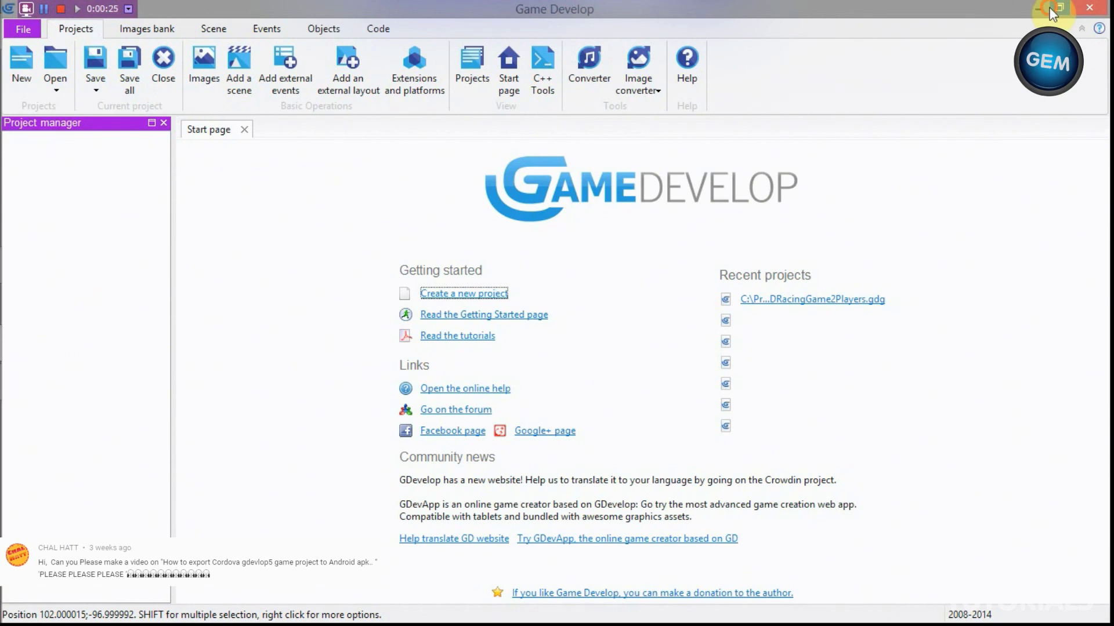
click(1060, 7)
click(845, 18)
mouse_move(13, 341)
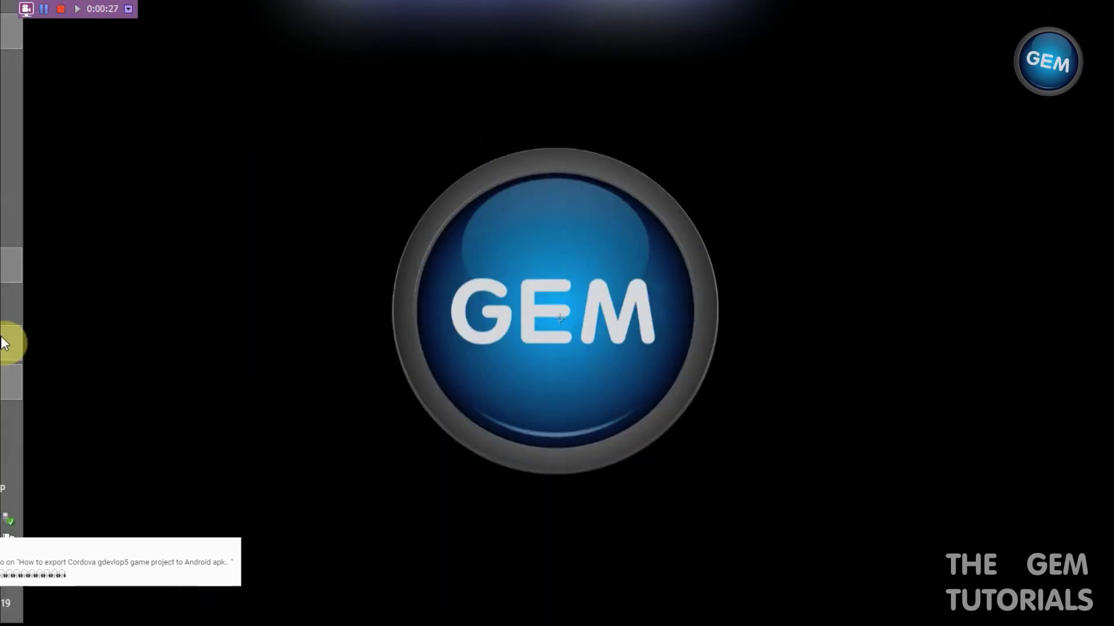
click(35, 382)
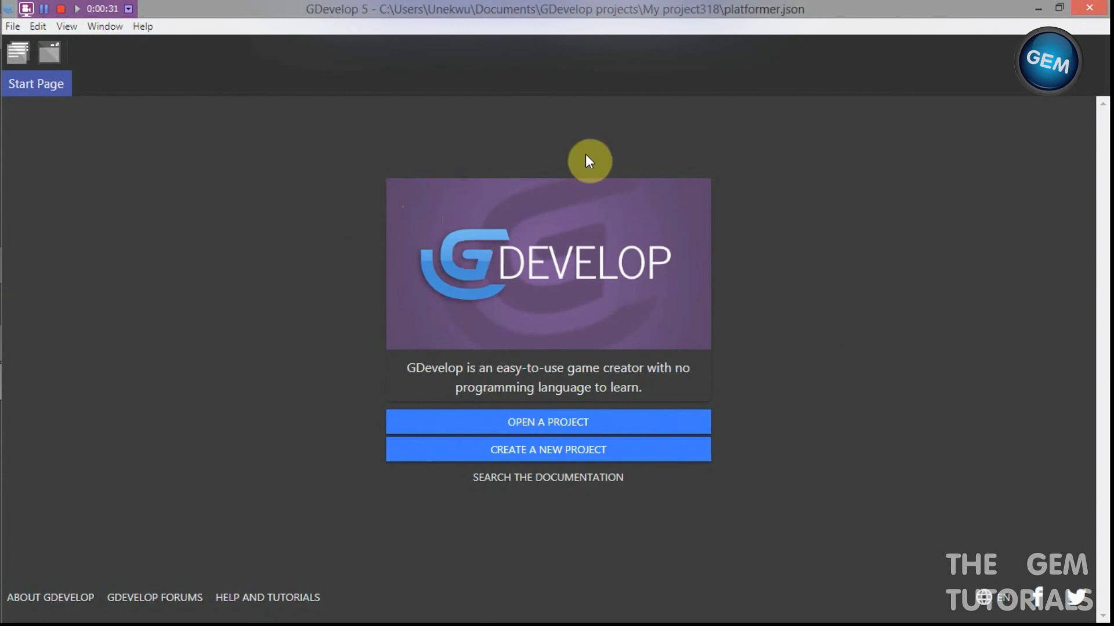
Check Help > About GDevelop to confirm beta83 is the latest version.
click(141, 24)
click(201, 231)
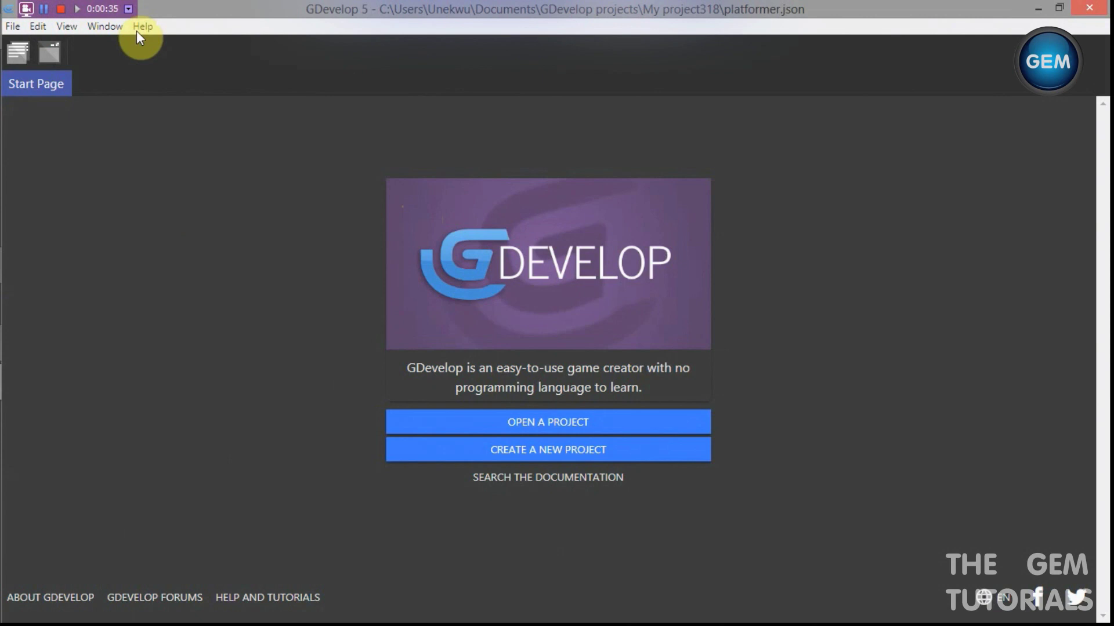
click(141, 27)
click(203, 219)
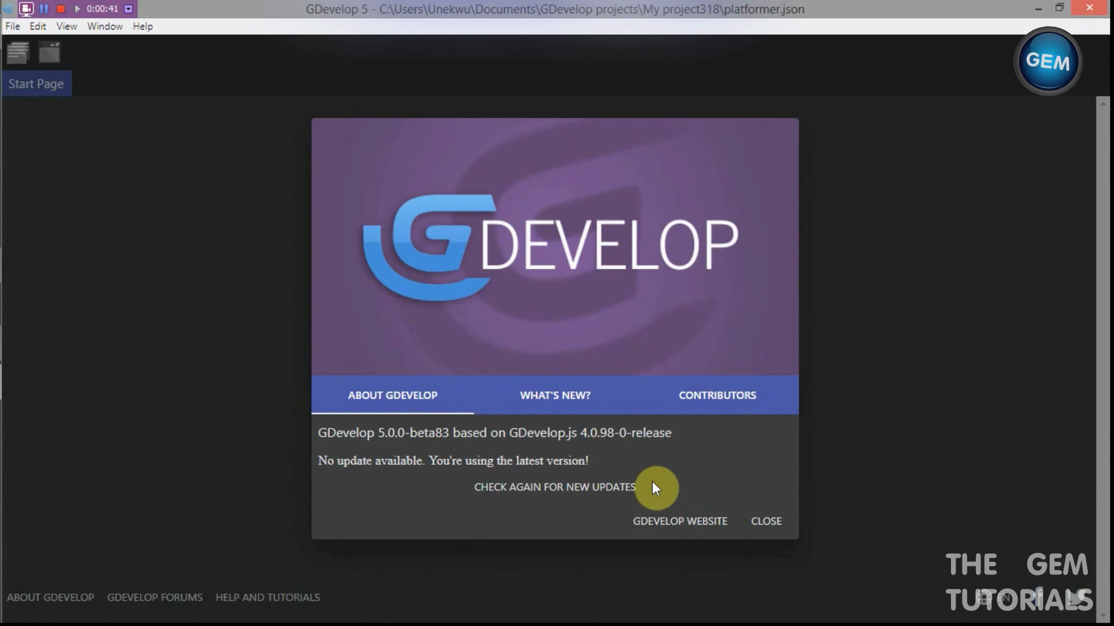
click(765, 522)
Open File > Preferences, showing the Dark theme and auto-updates enabled.
click(142, 27)
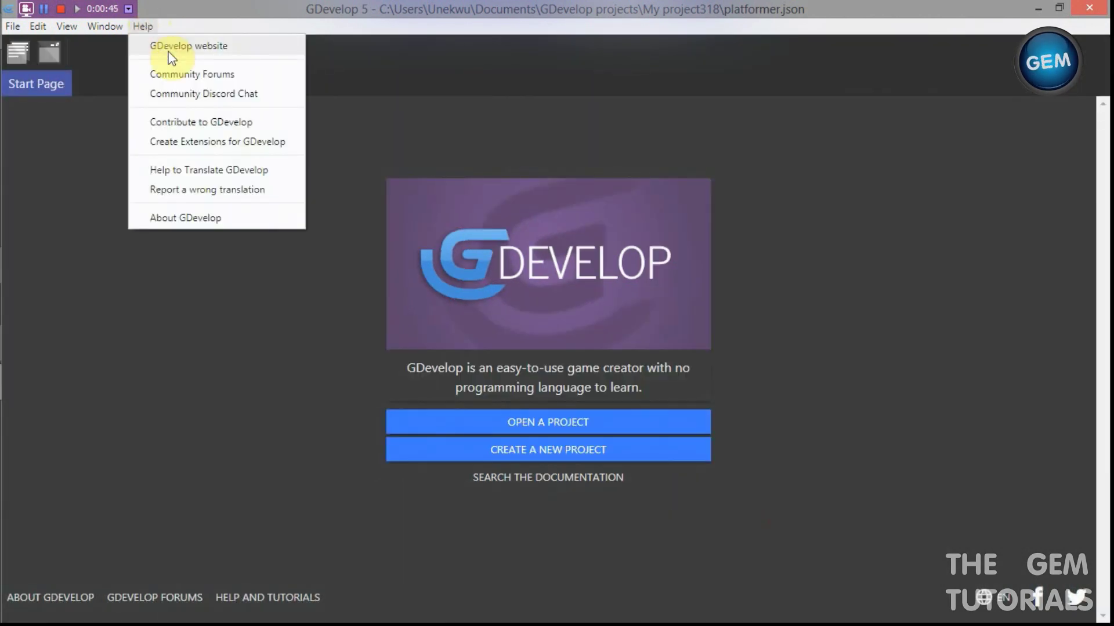
key(Escape)
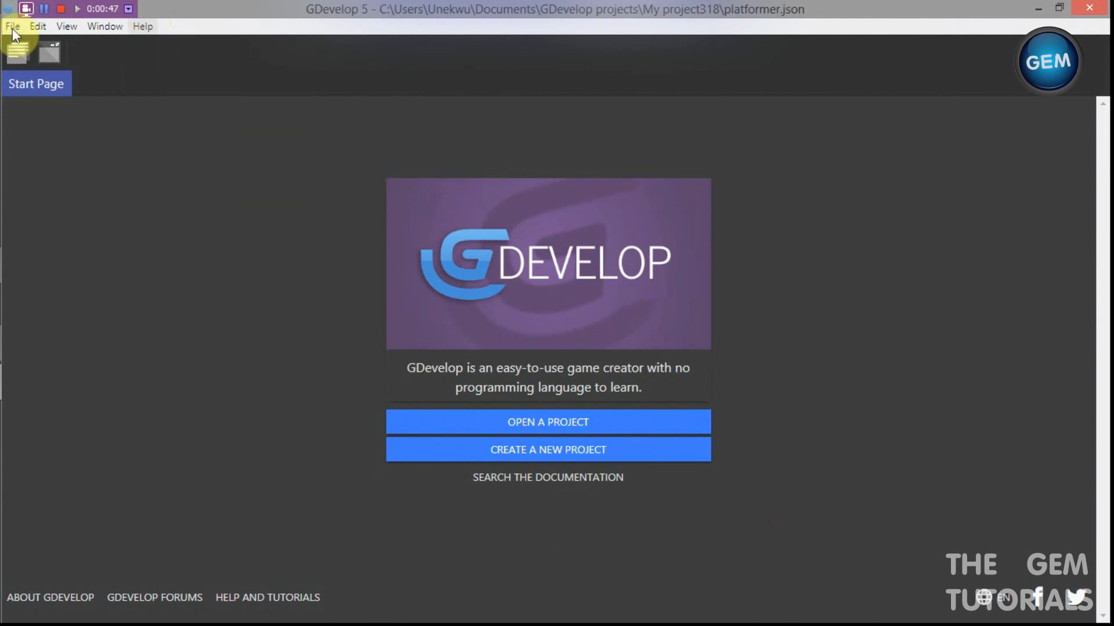
click(13, 28)
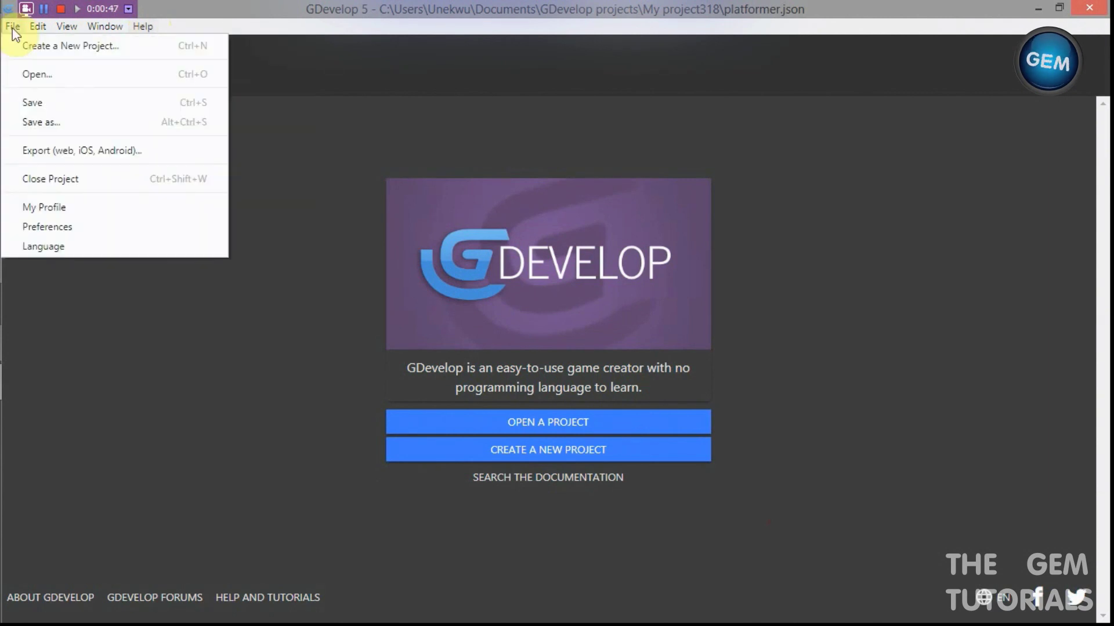
click(75, 225)
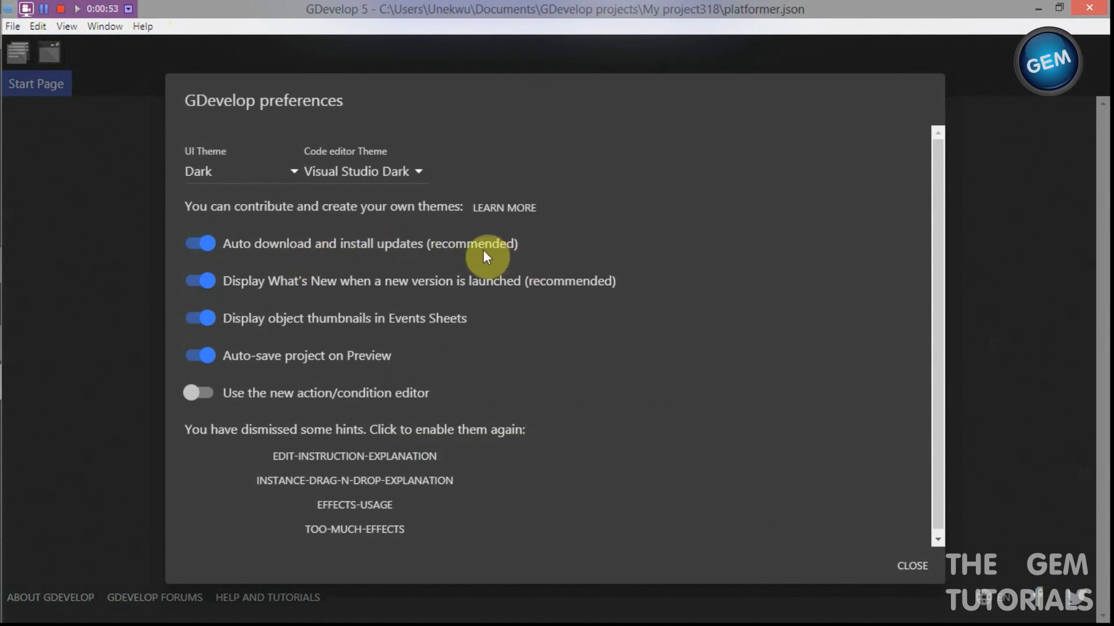
Close Preferences and create My project319 from the Platformer starter game.
click(913, 569)
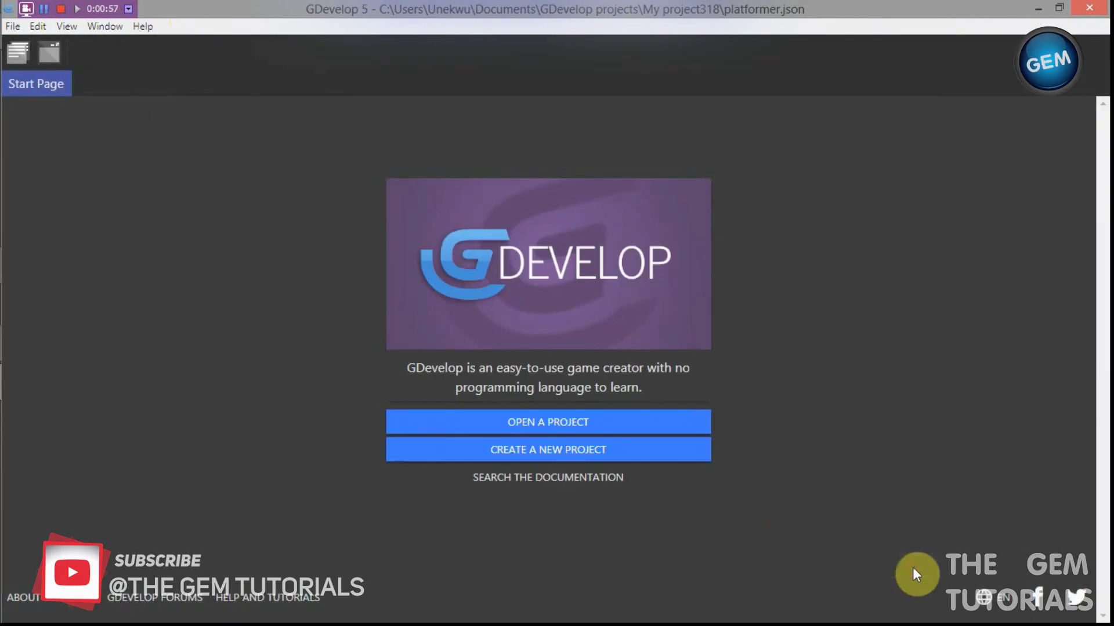
click(555, 450)
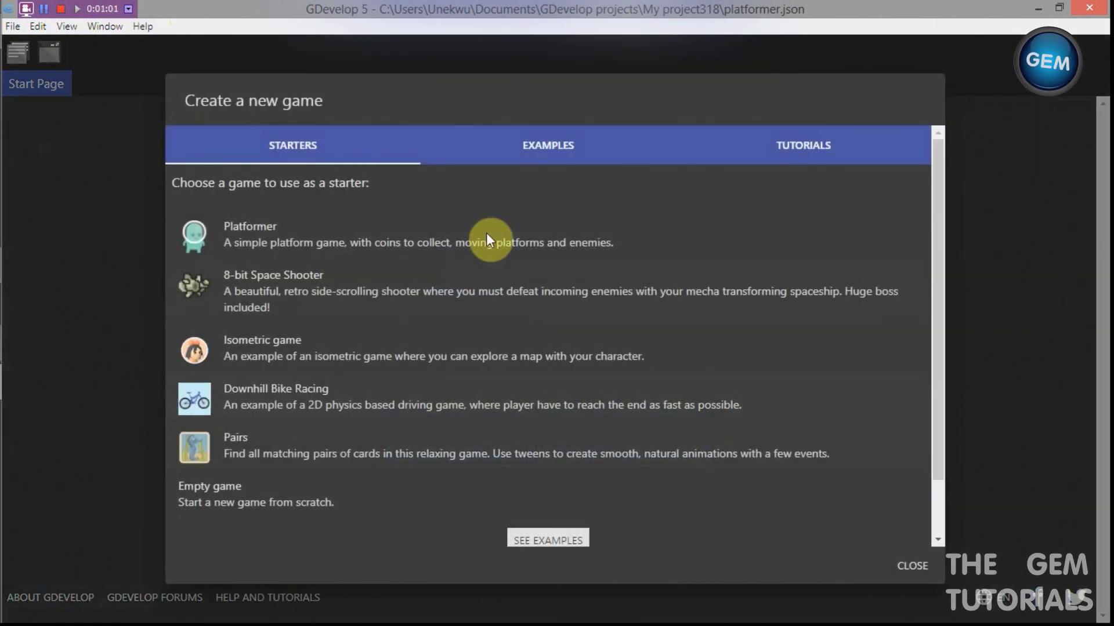
click(570, 164)
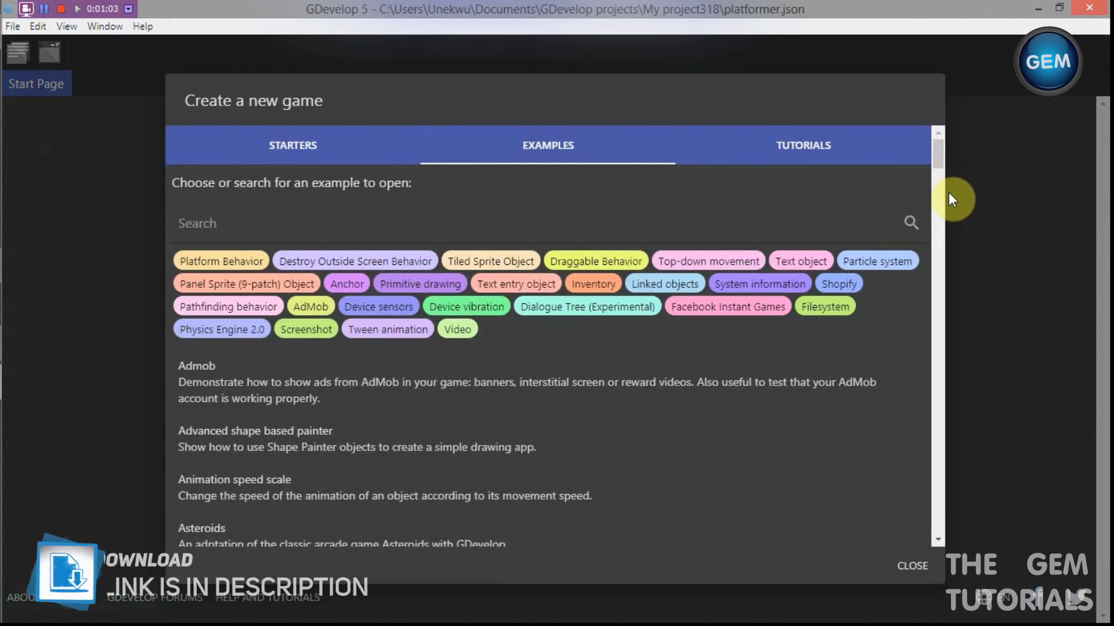
drag(937, 157, 902, 142)
click(341, 150)
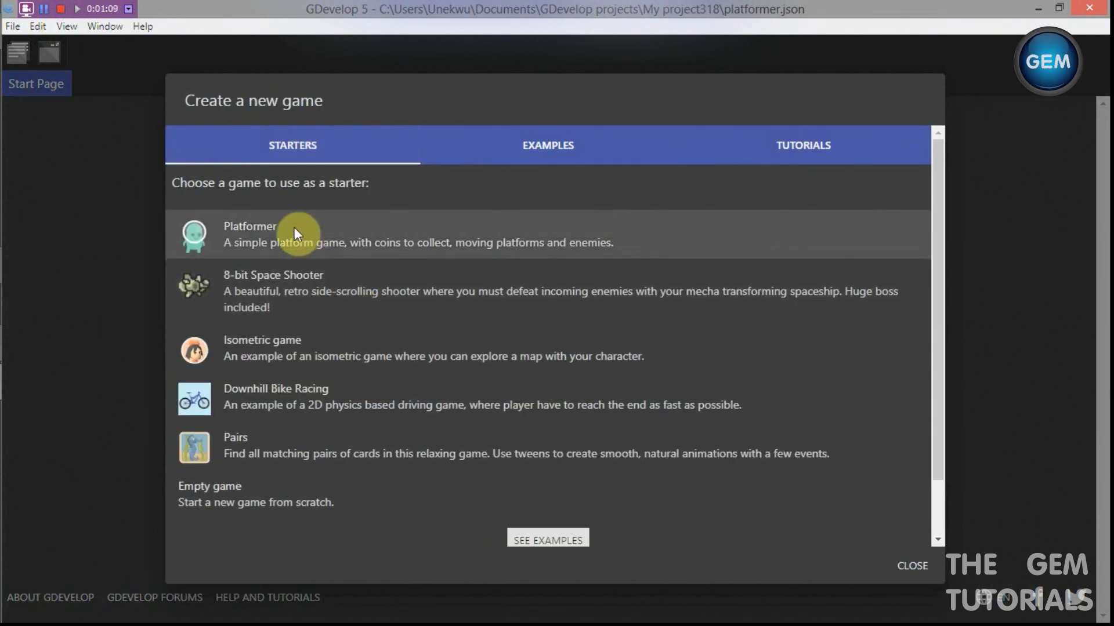
click(294, 228)
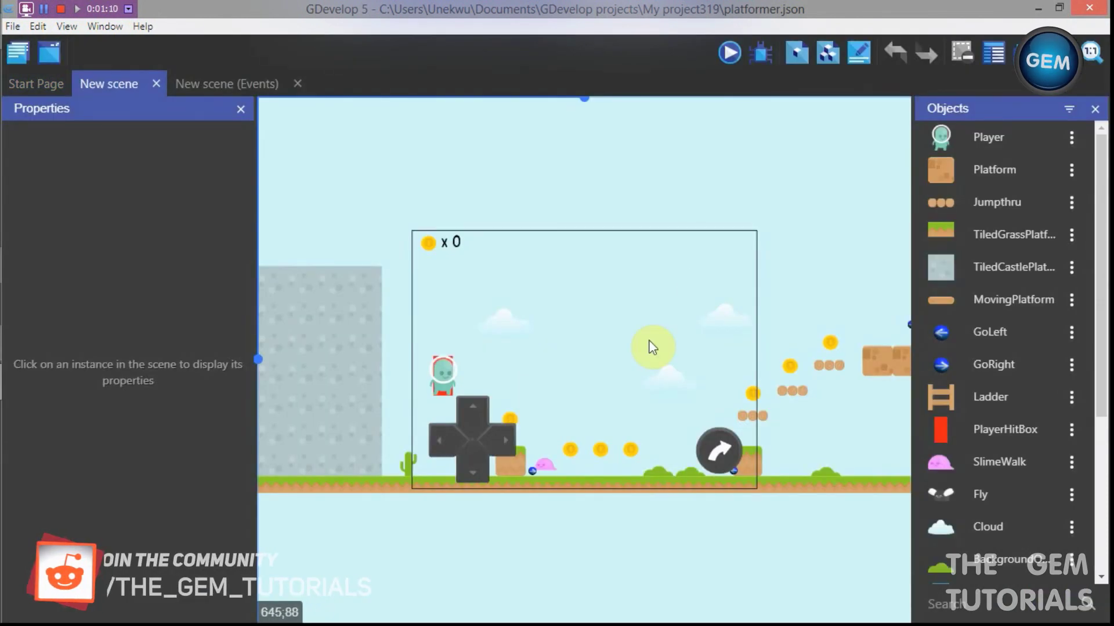
mouse_move(615, 97)
mouse_down()
mouse_move(573, 99)
mouse_move(742, 105)
mouse_move(612, 109)
mouse_up()
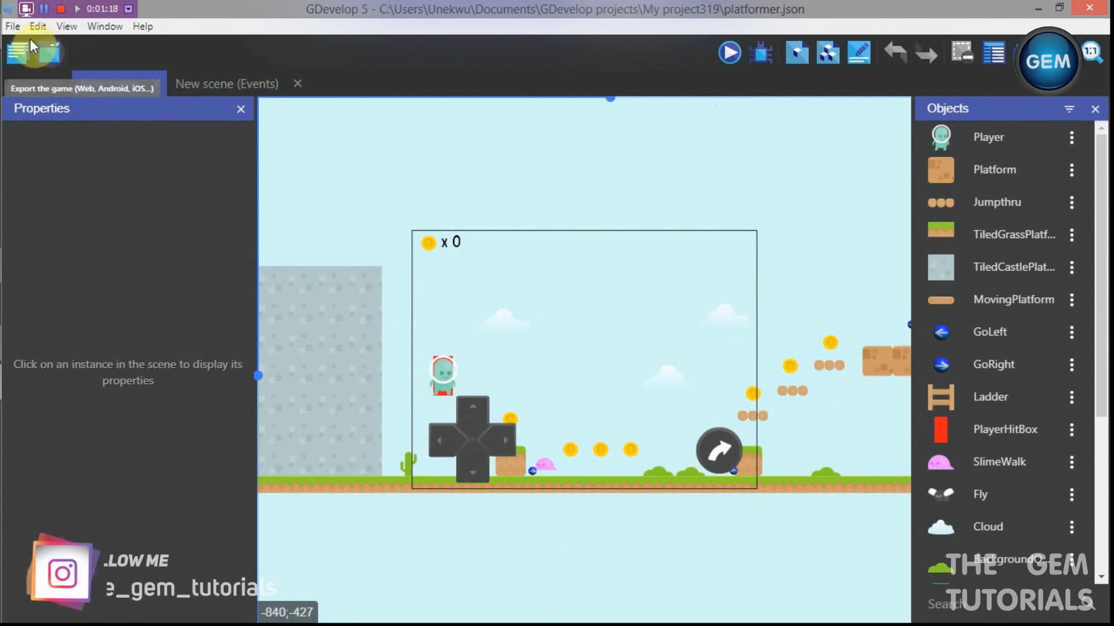
Open the game's export options from the File menu, close them, and reopen via the toolbar Export button.
click(12, 26)
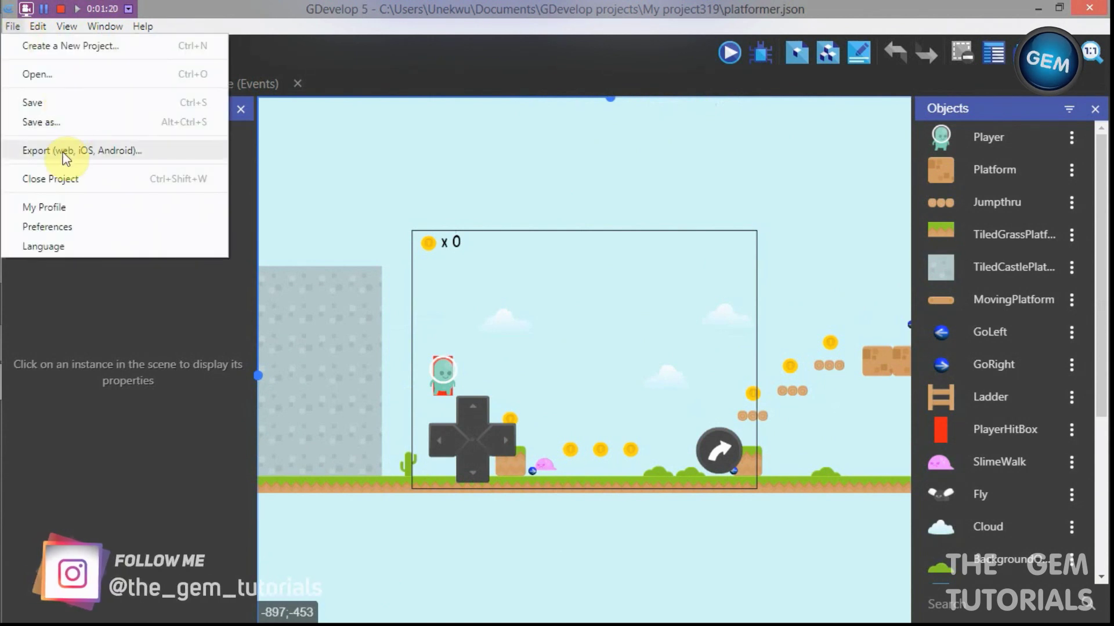
click(77, 149)
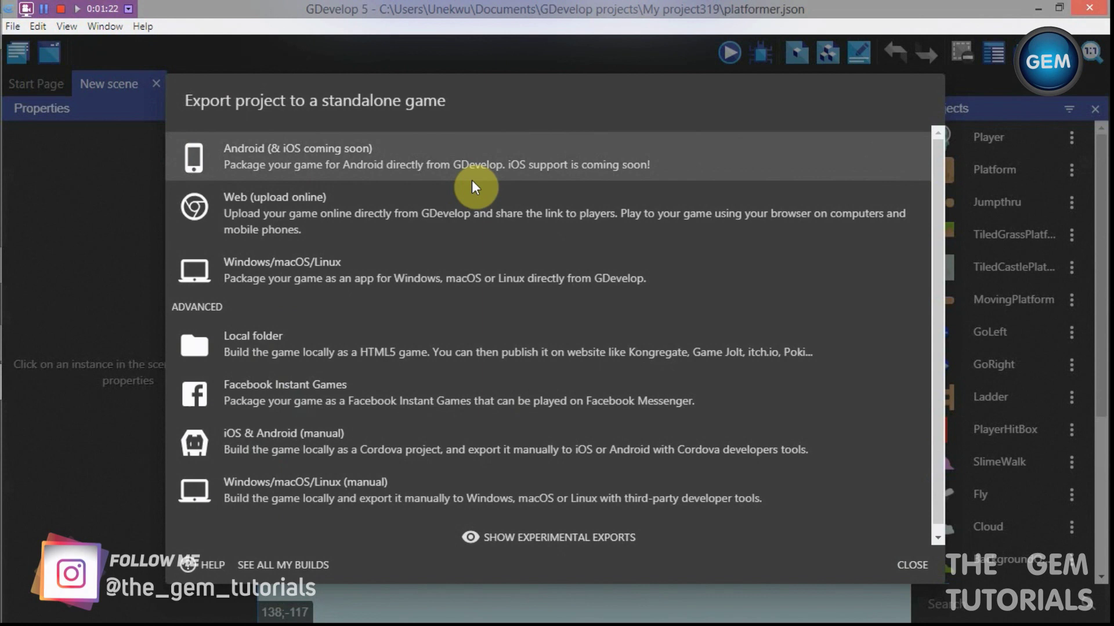
click(912, 565)
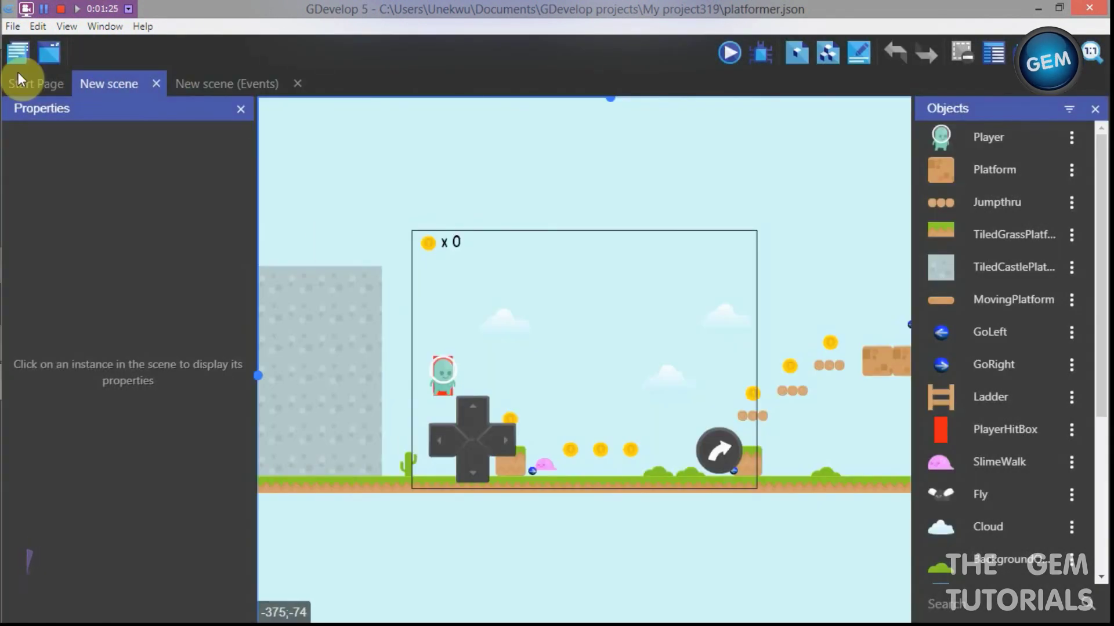
click(53, 48)
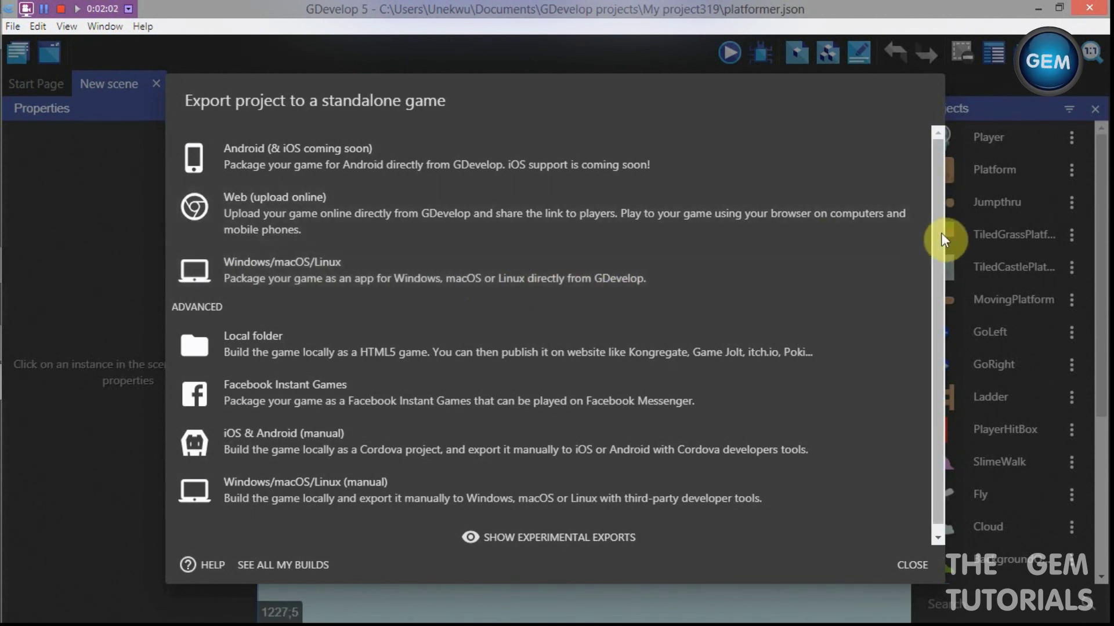
drag(938, 234, 934, 275)
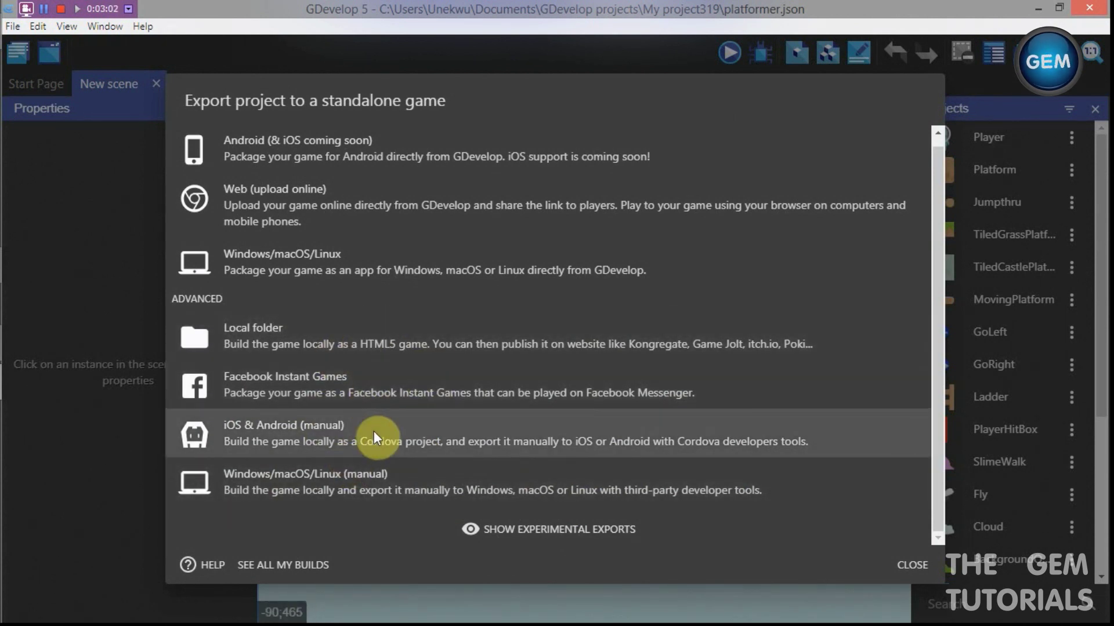
Choose iOS & Android (manual) export, outputting to a new Desktop folder named Platformer.
click(373, 431)
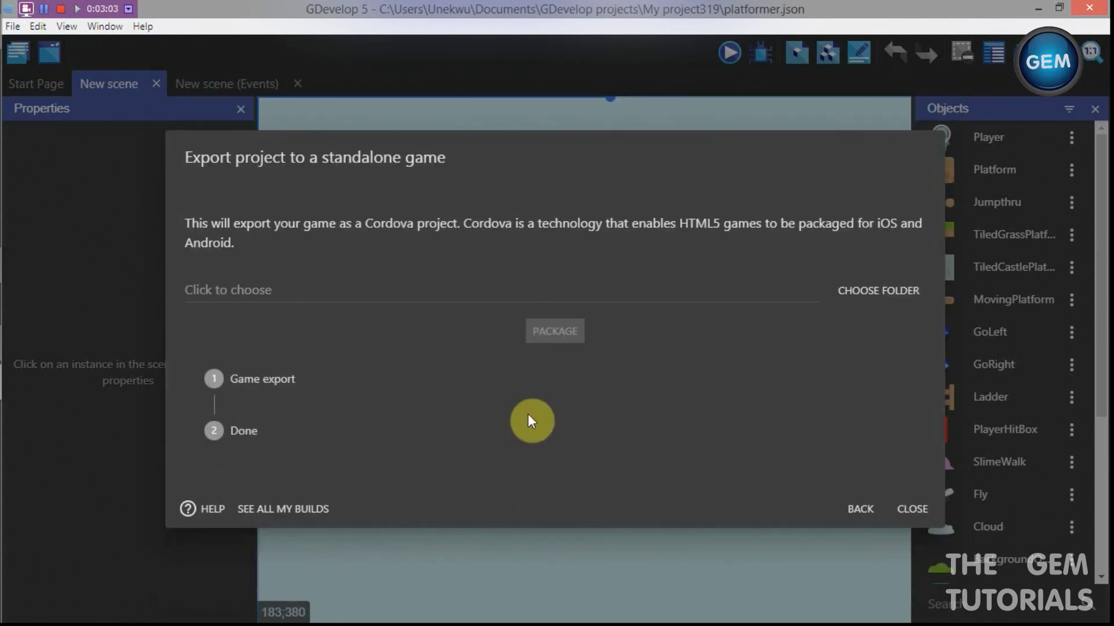
click(308, 290)
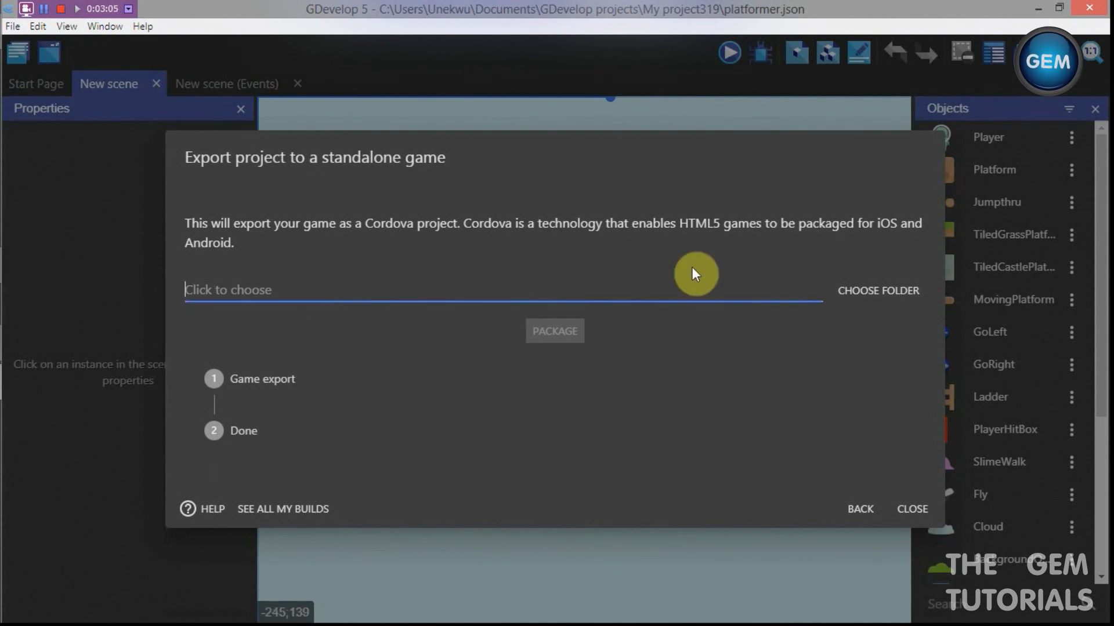
click(879, 291)
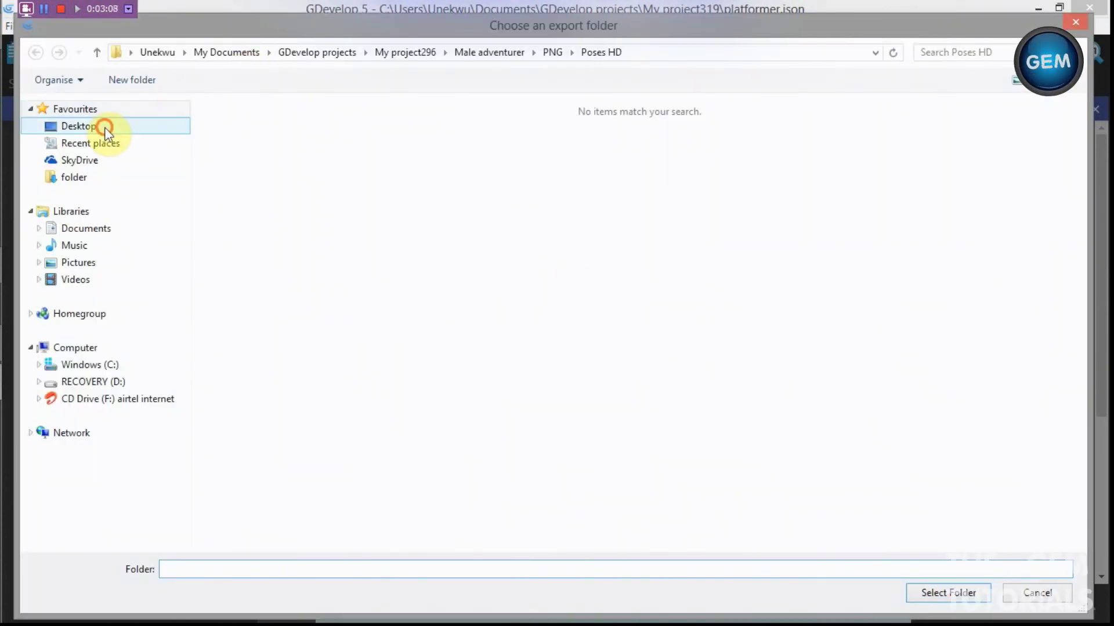
click(104, 127)
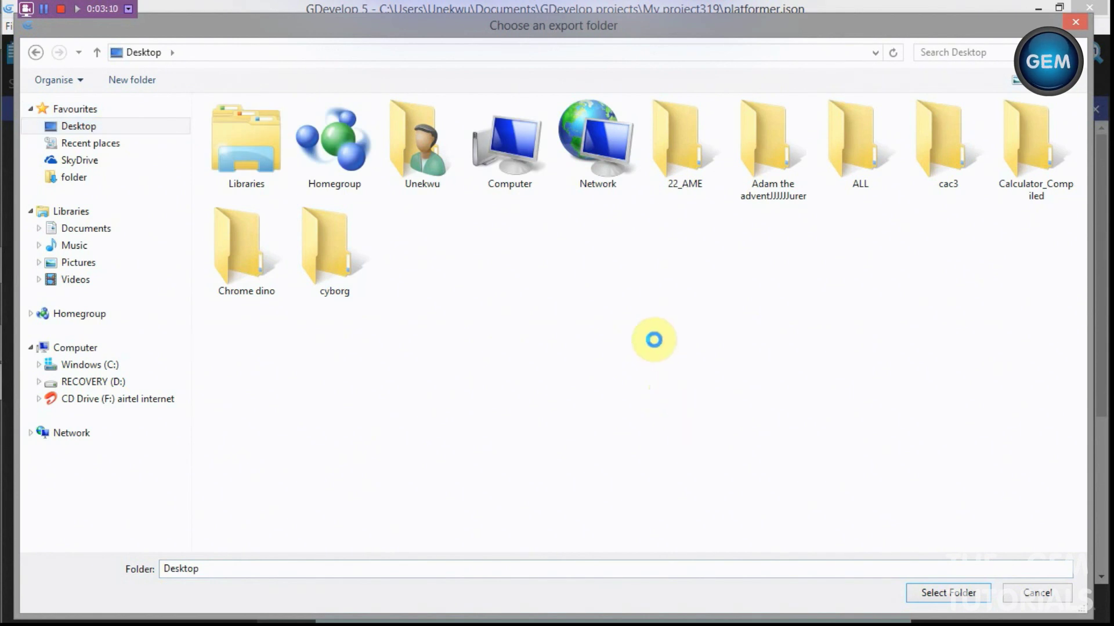
right_click(654, 340)
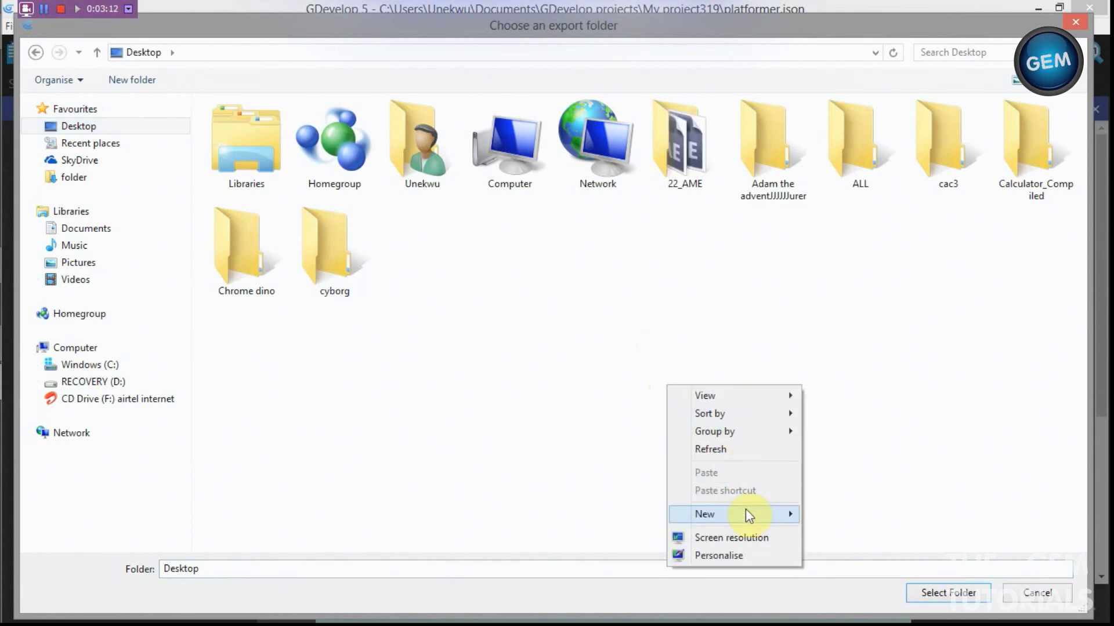
click(776, 515)
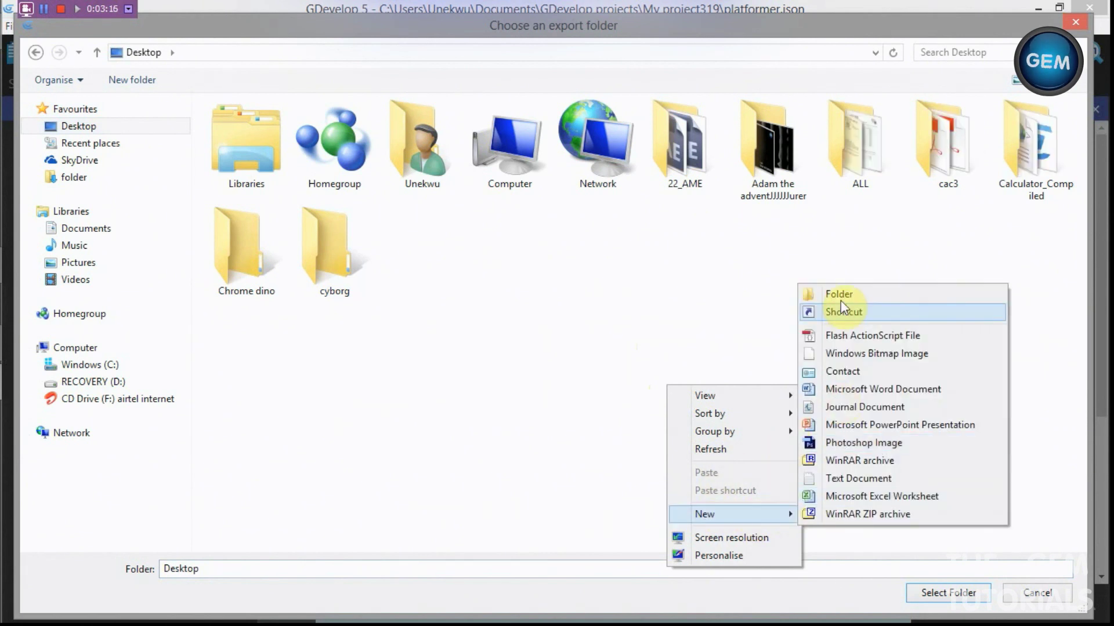
click(840, 299)
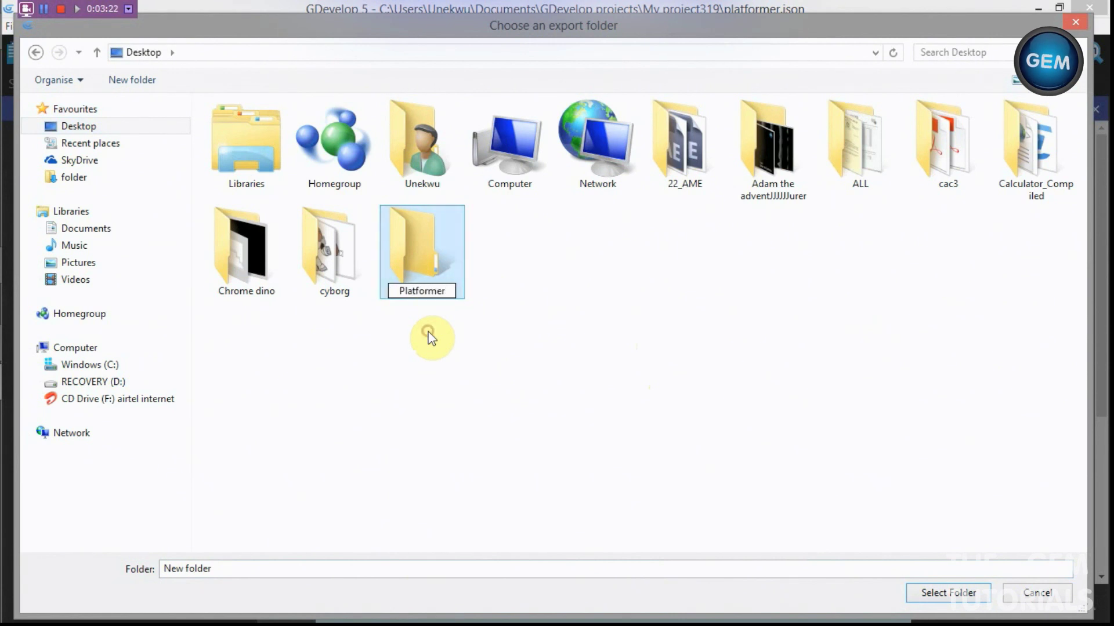
click(444, 267)
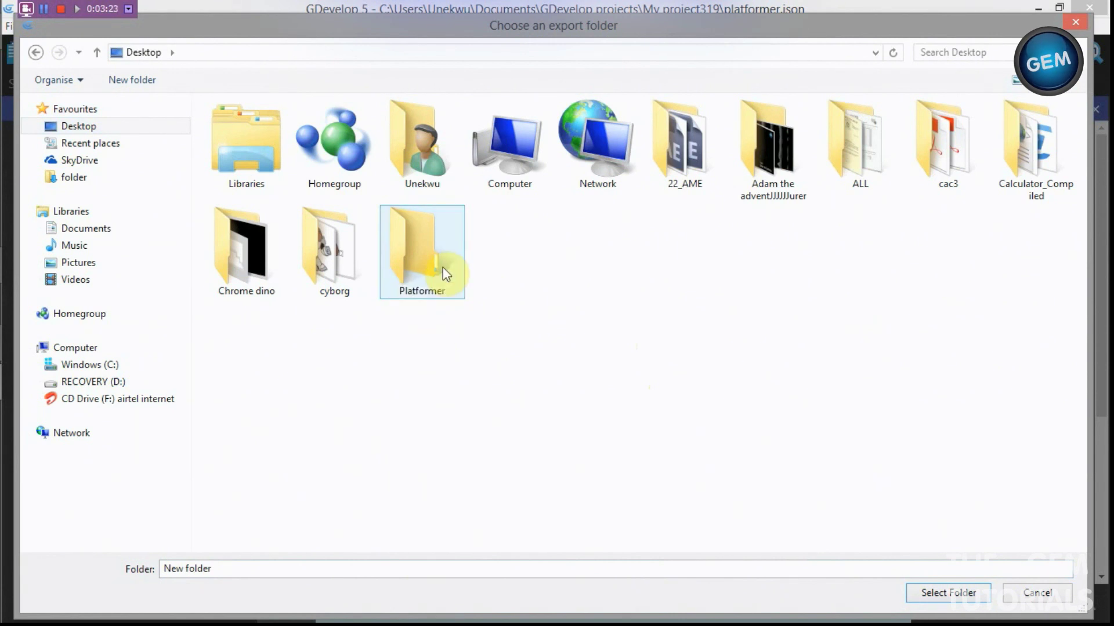
click(943, 603)
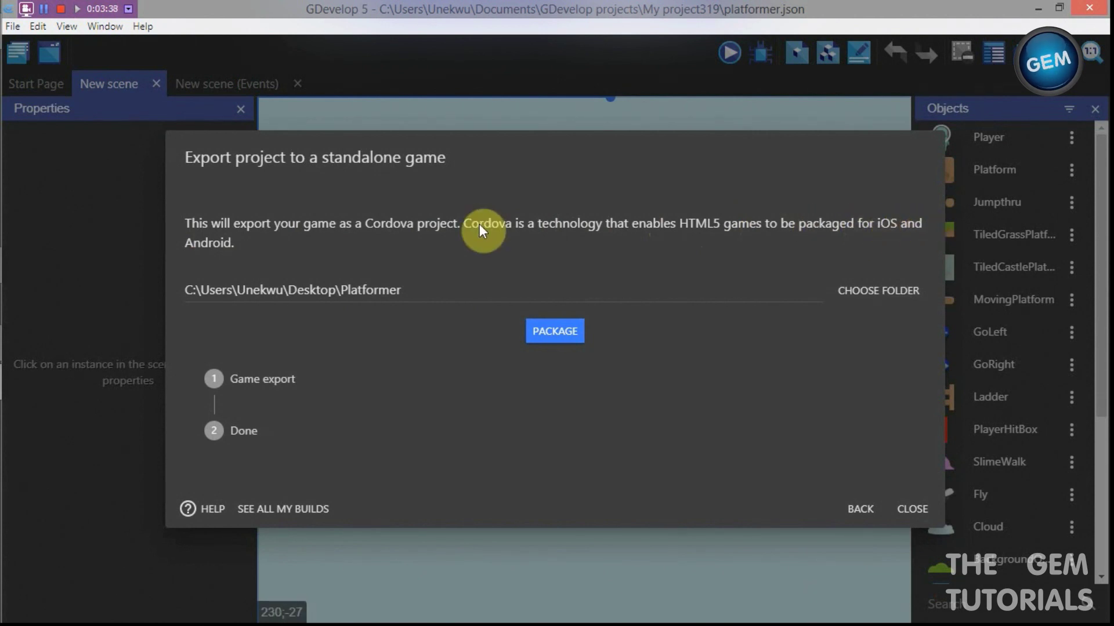
Package the game as a Cordova project and open the exported folder.
click(569, 338)
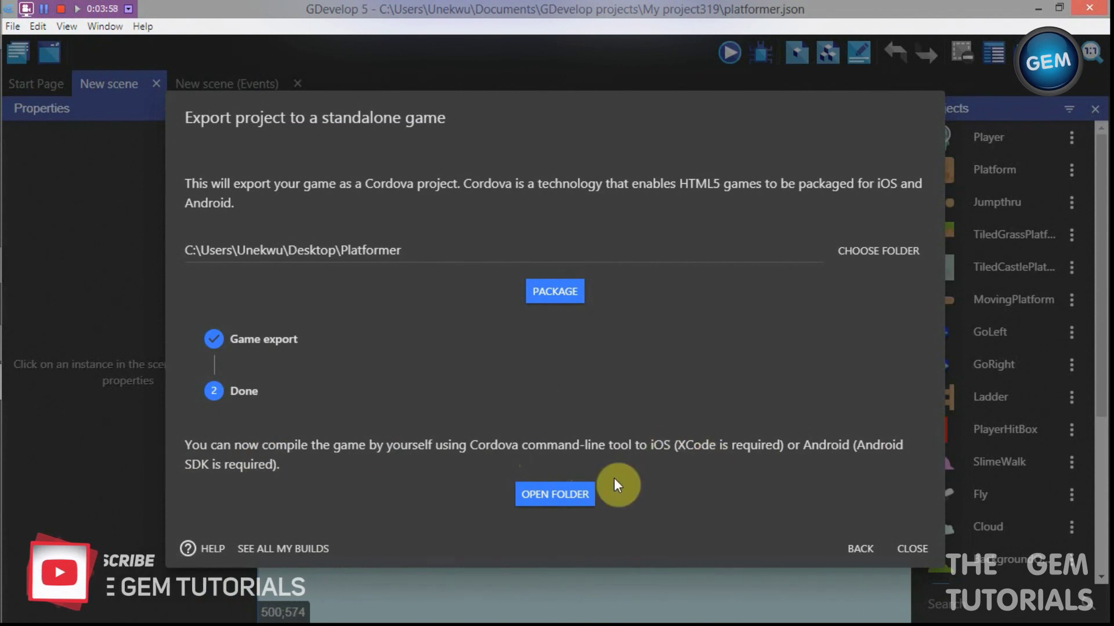
click(555, 492)
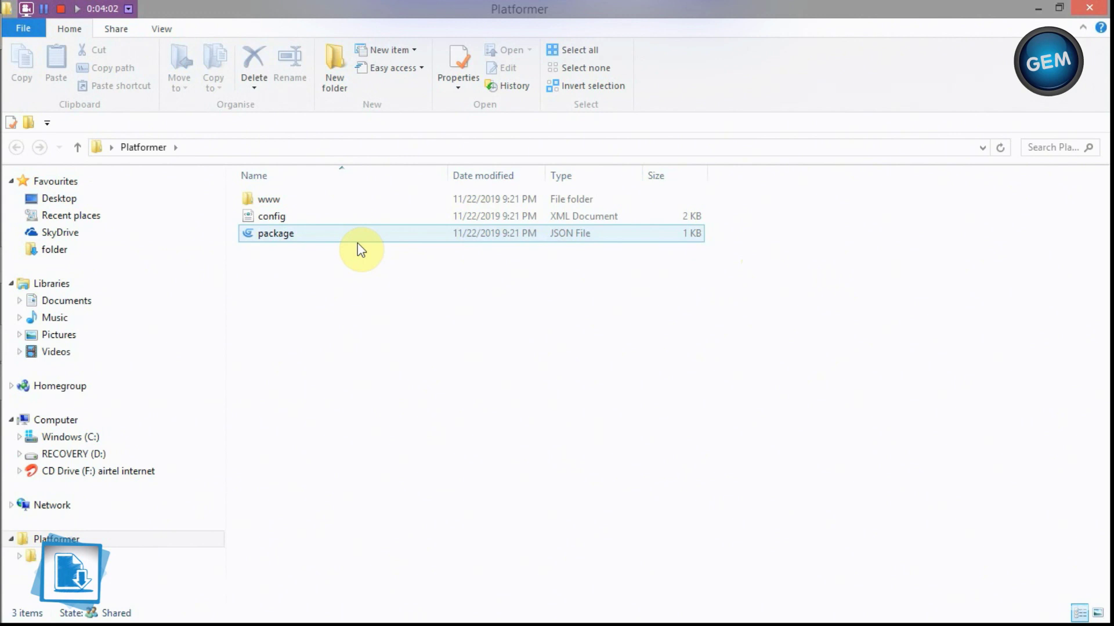
Return to the Desktop, select the Platformer folder, and bring the PhoneGap Build page forward.
click(99, 197)
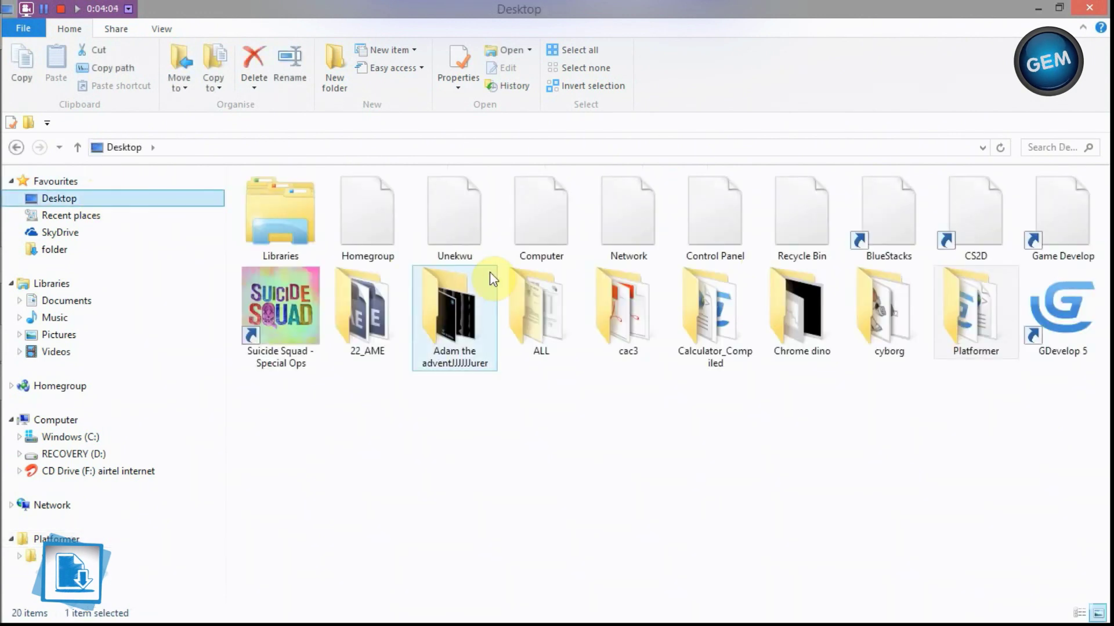
click(490, 273)
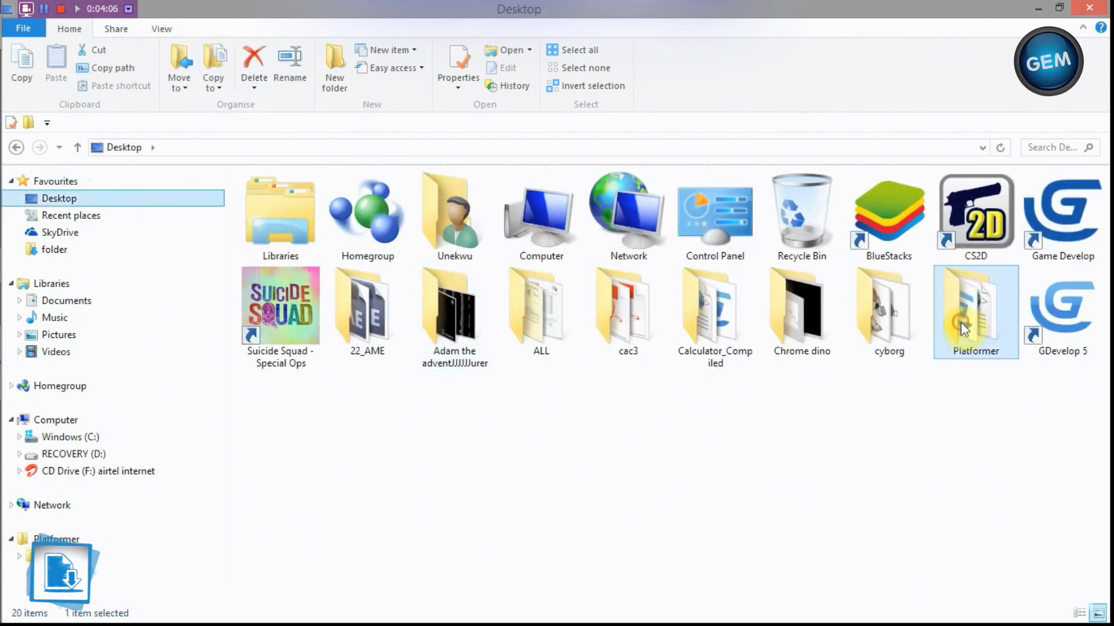
click(972, 333)
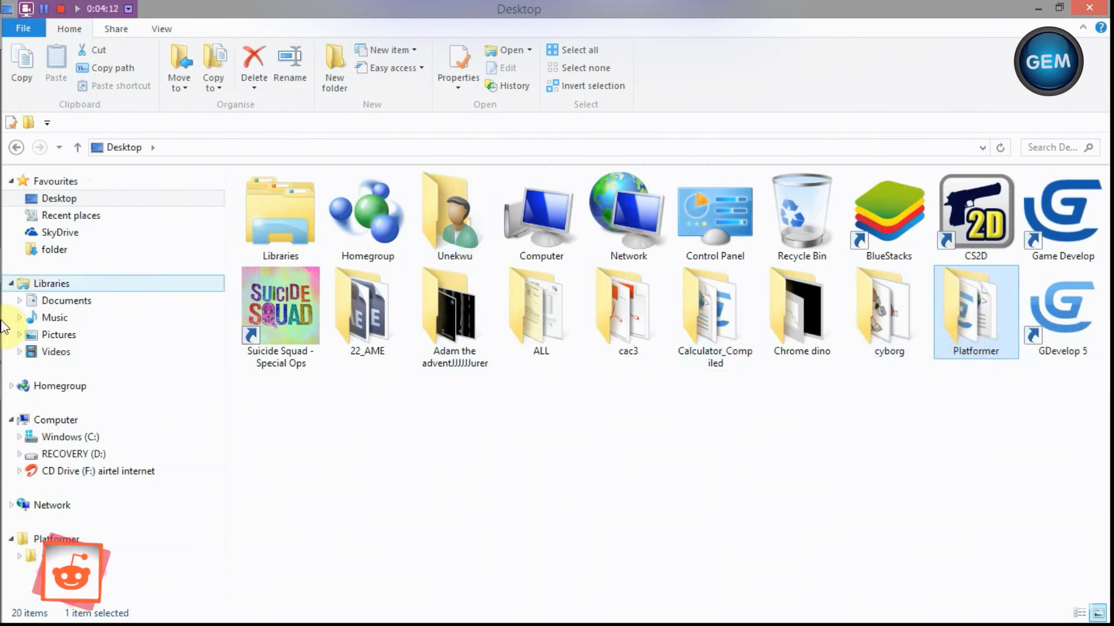
mouse_move(30, 336)
click(36, 381)
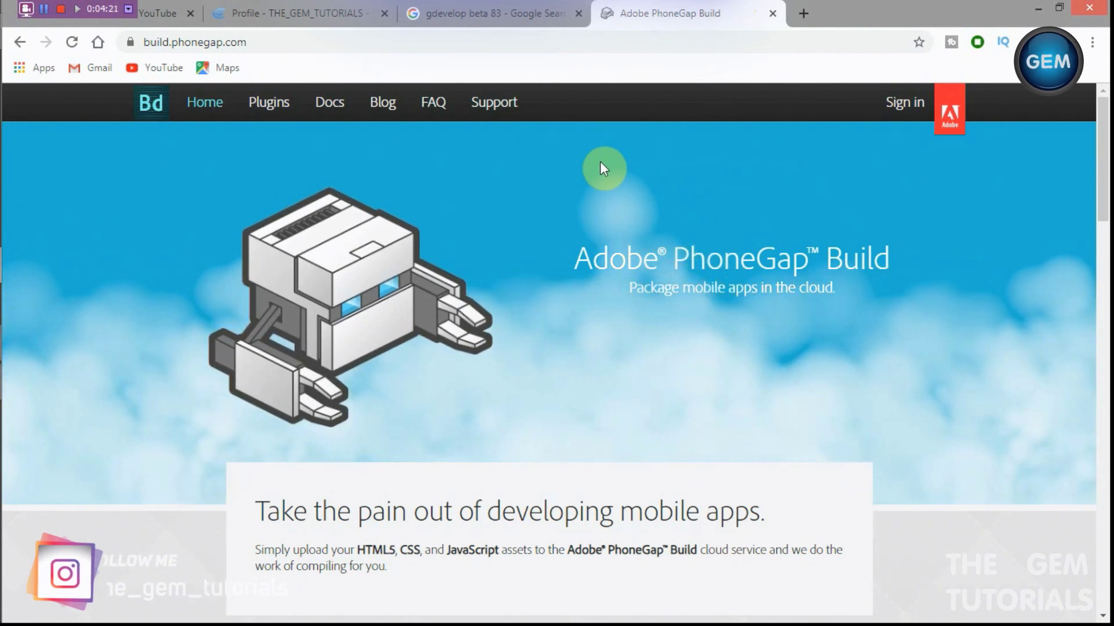
drag(1104, 132, 1103, 167)
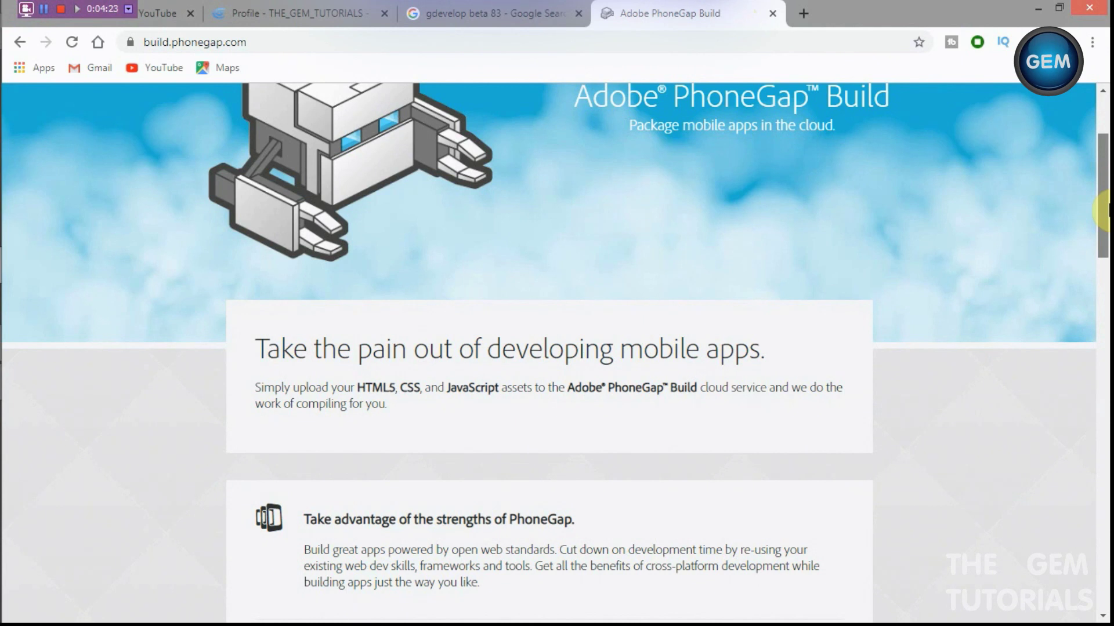
mouse_move(1104, 212)
mouse_down()
mouse_move(1103, 142)
mouse_move(1105, 208)
mouse_up()
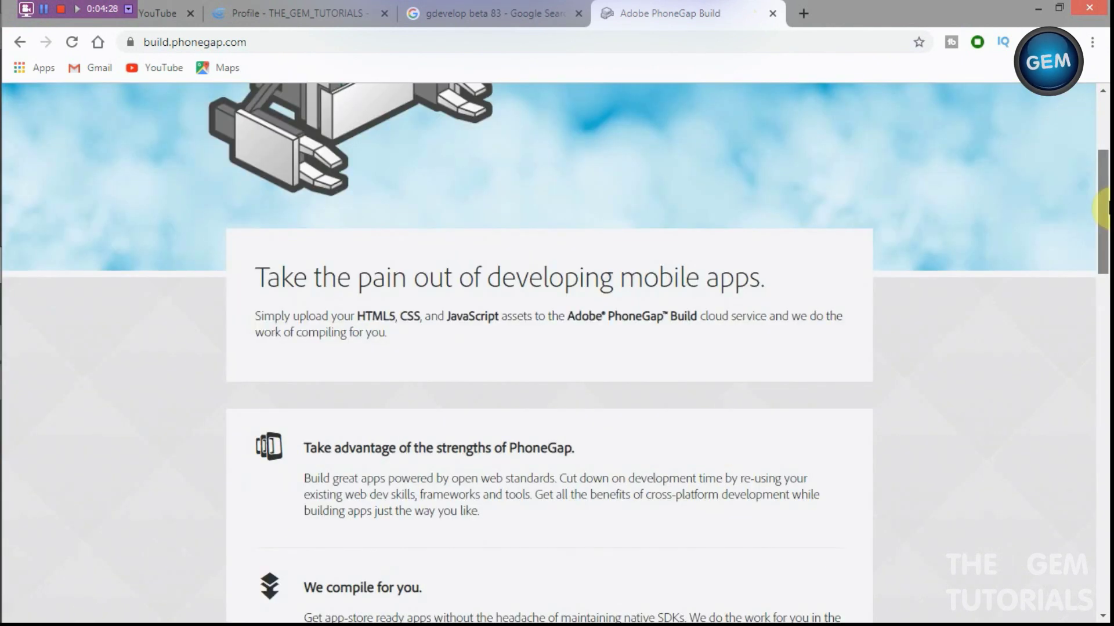
scroll(435, 232, down, 1)
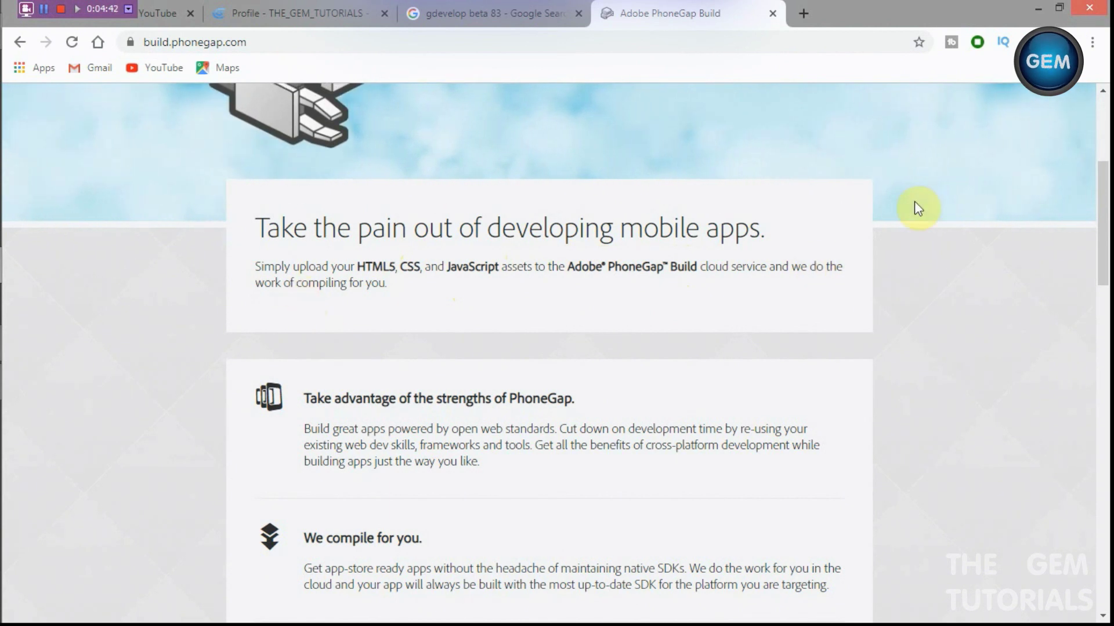
drag(1105, 232, 1075, 104)
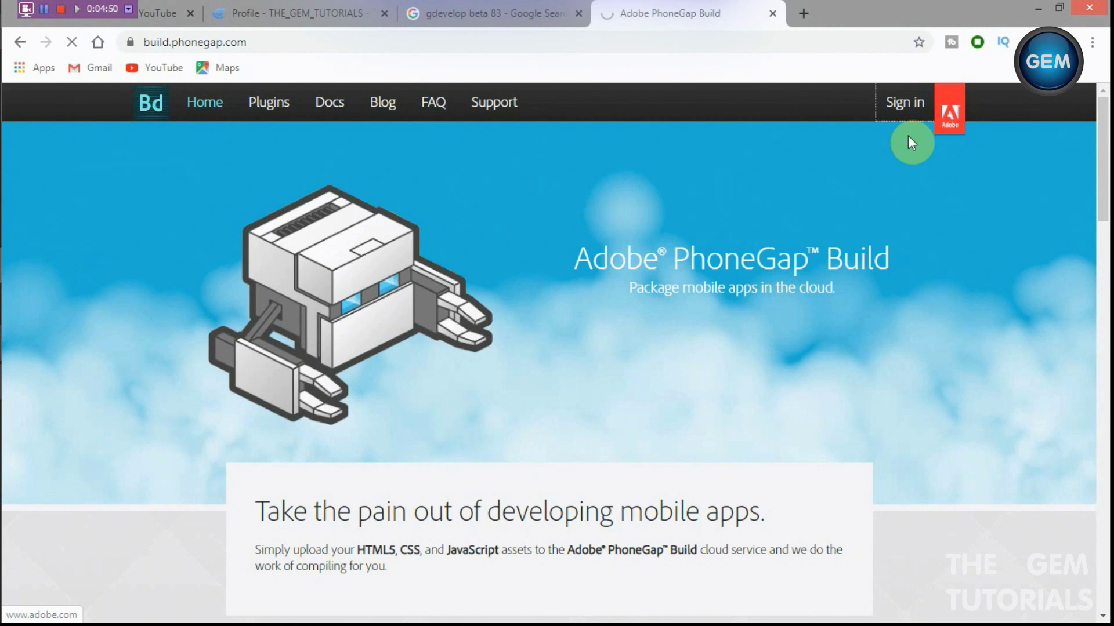
Sign in to PhoneGap Build through its login page in a new tab, then start a new app.
click(899, 100)
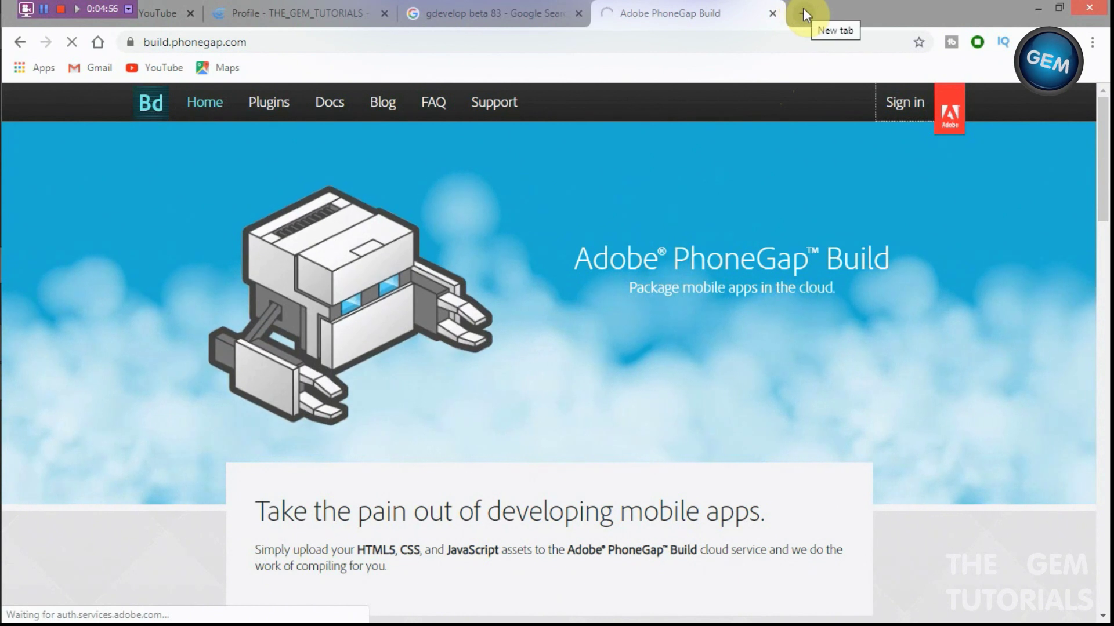
mouse_move(5, 256)
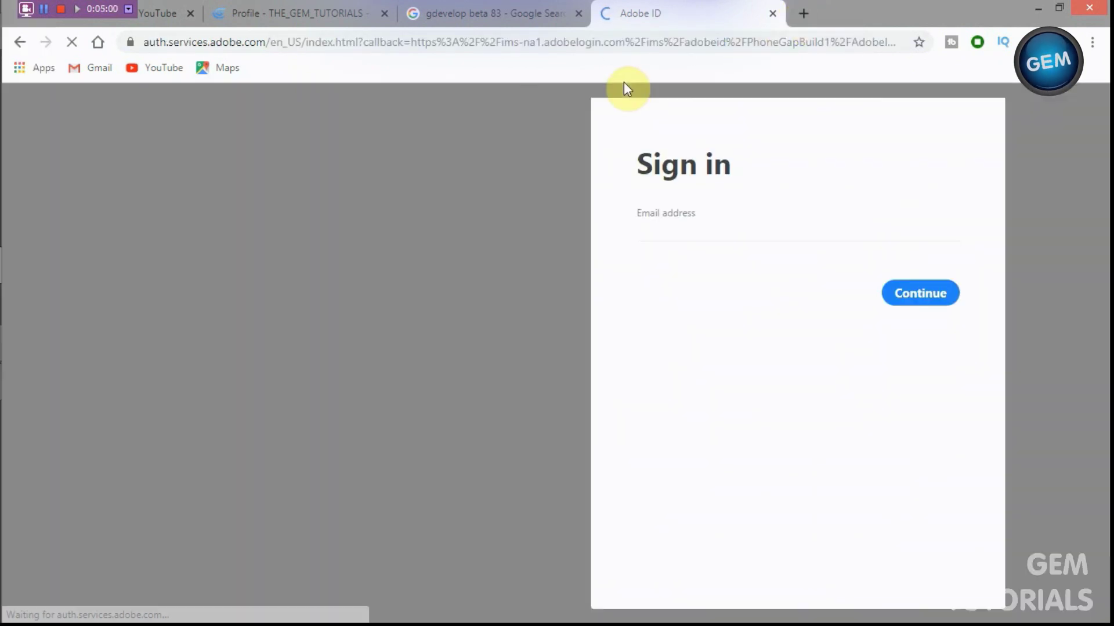
click(802, 12)
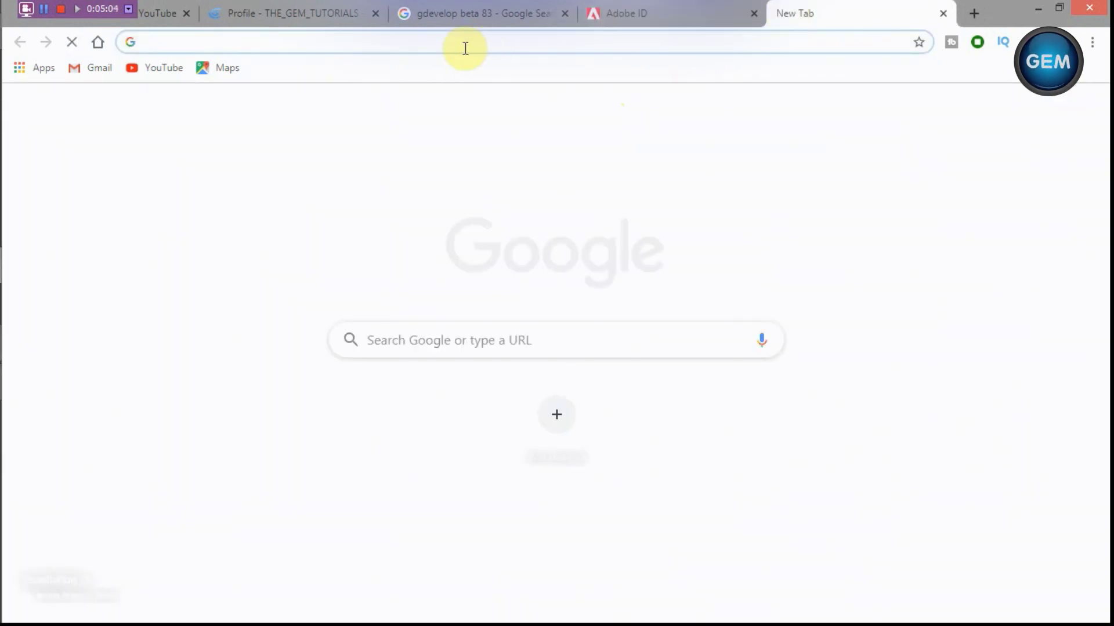
text(adobe phonegap)
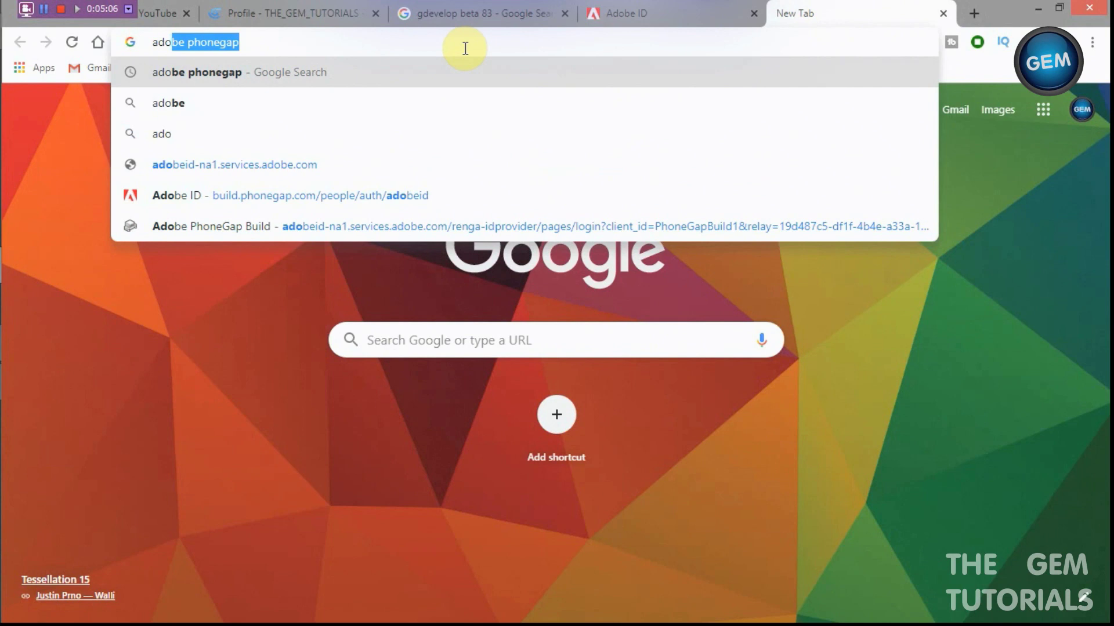
click(273, 224)
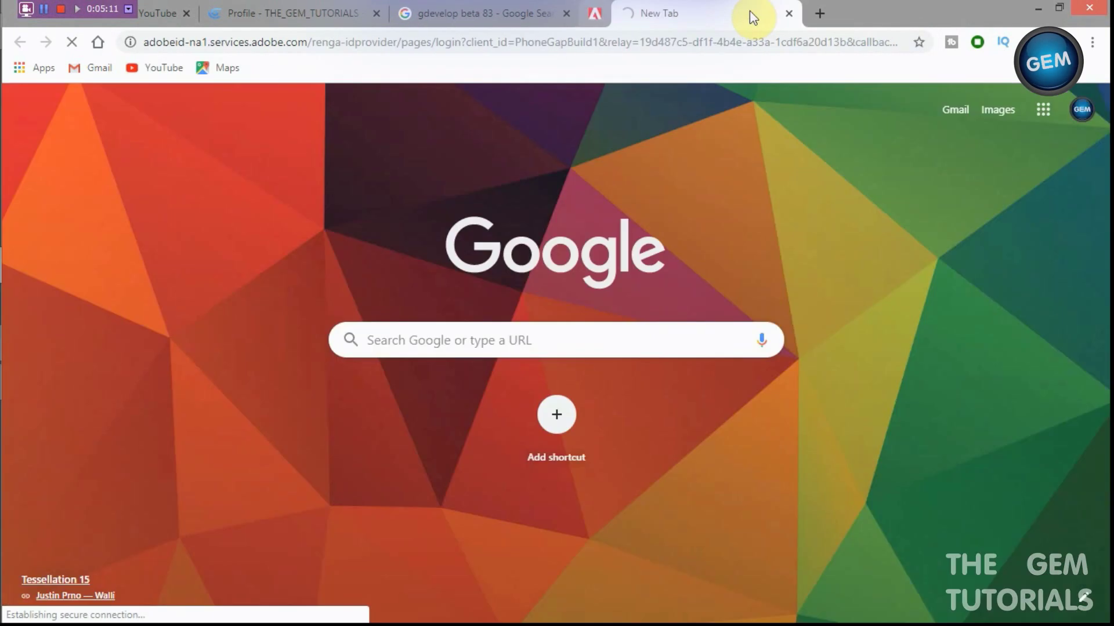
click(753, 13)
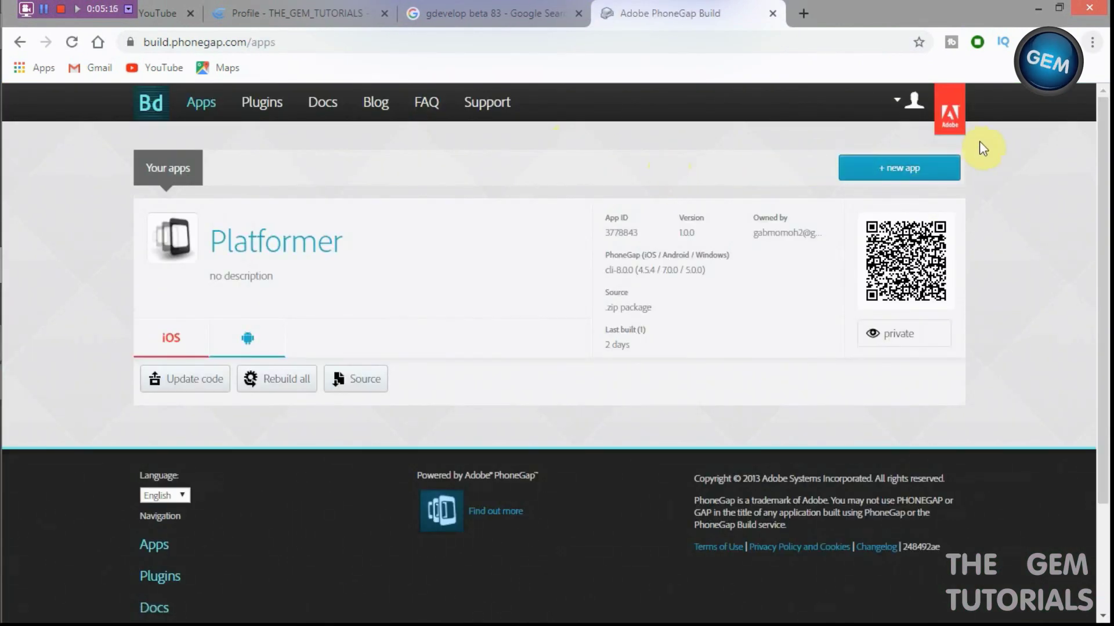
click(919, 174)
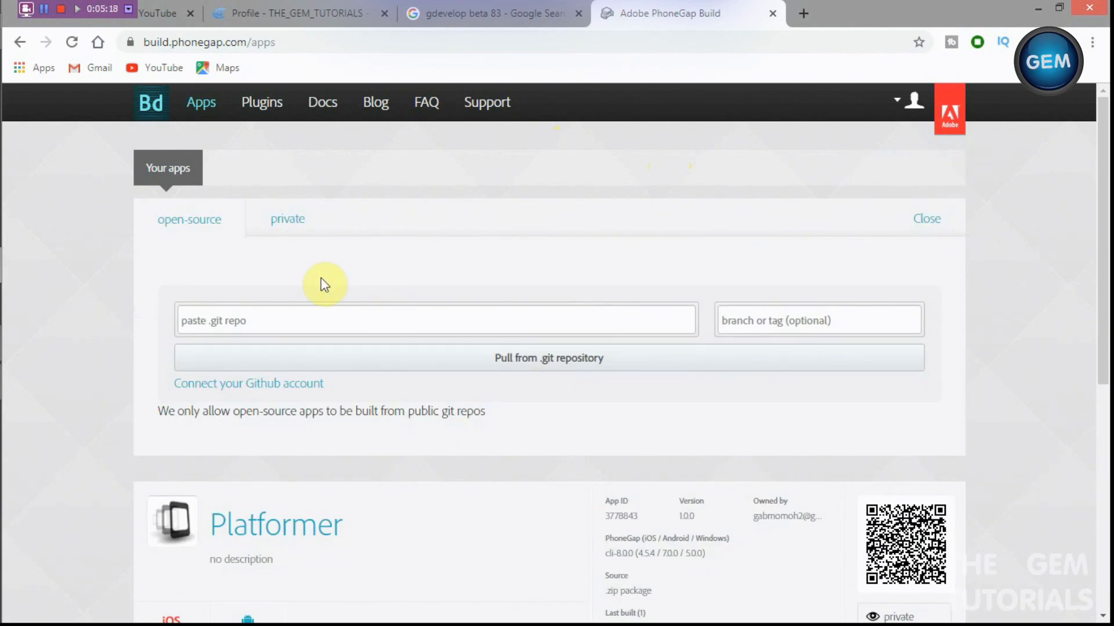
Switch the new-app options between private and open-source, ending on private, then close the panel.
click(283, 220)
click(191, 219)
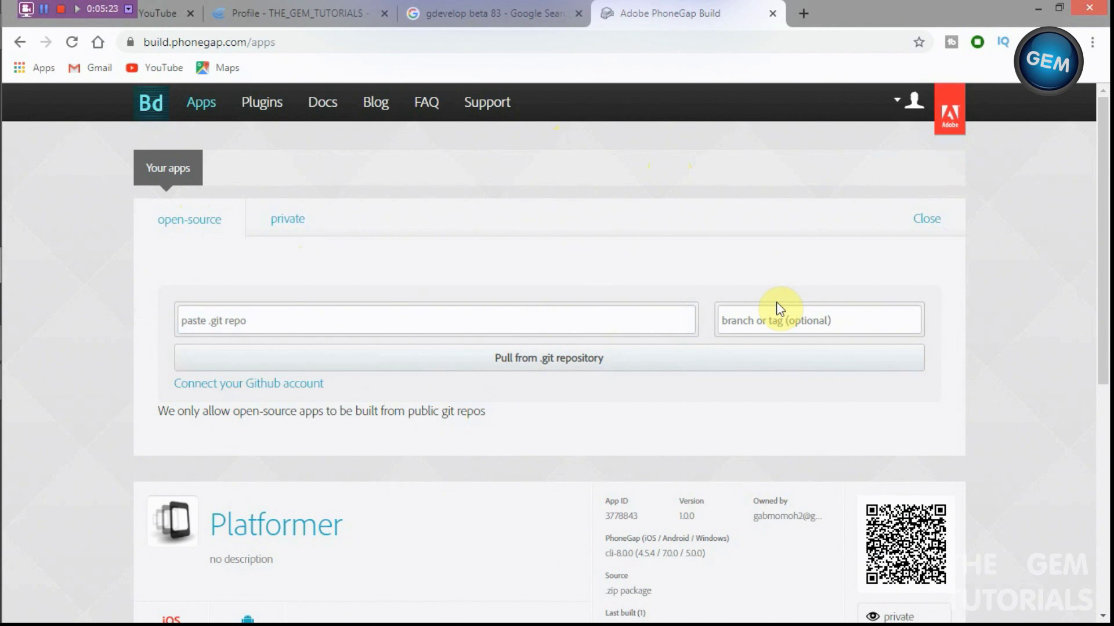
click(287, 220)
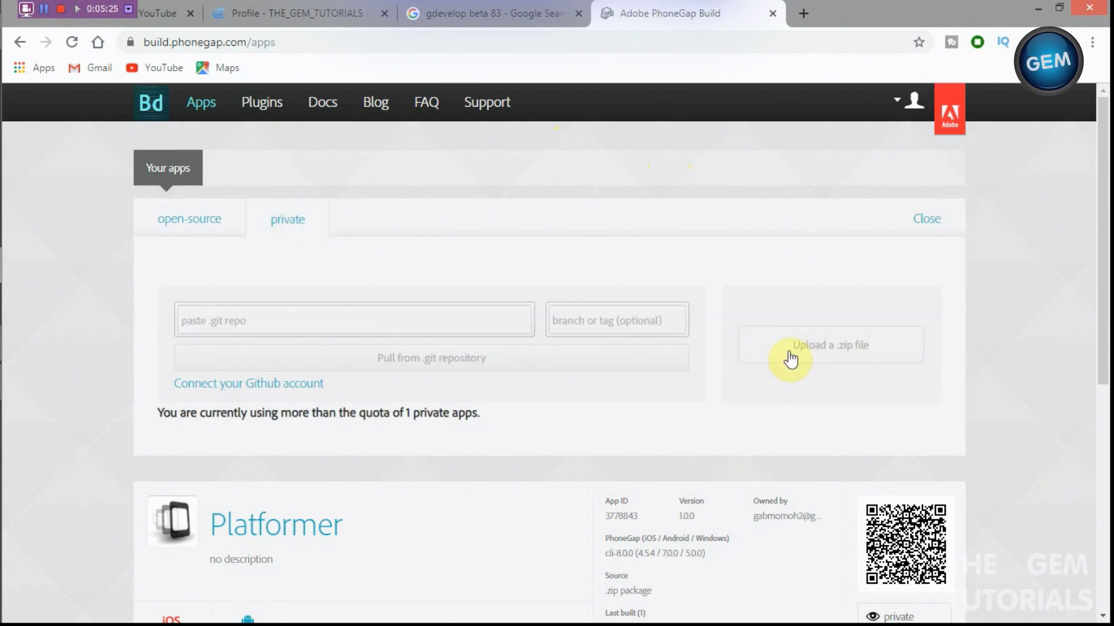
click(937, 229)
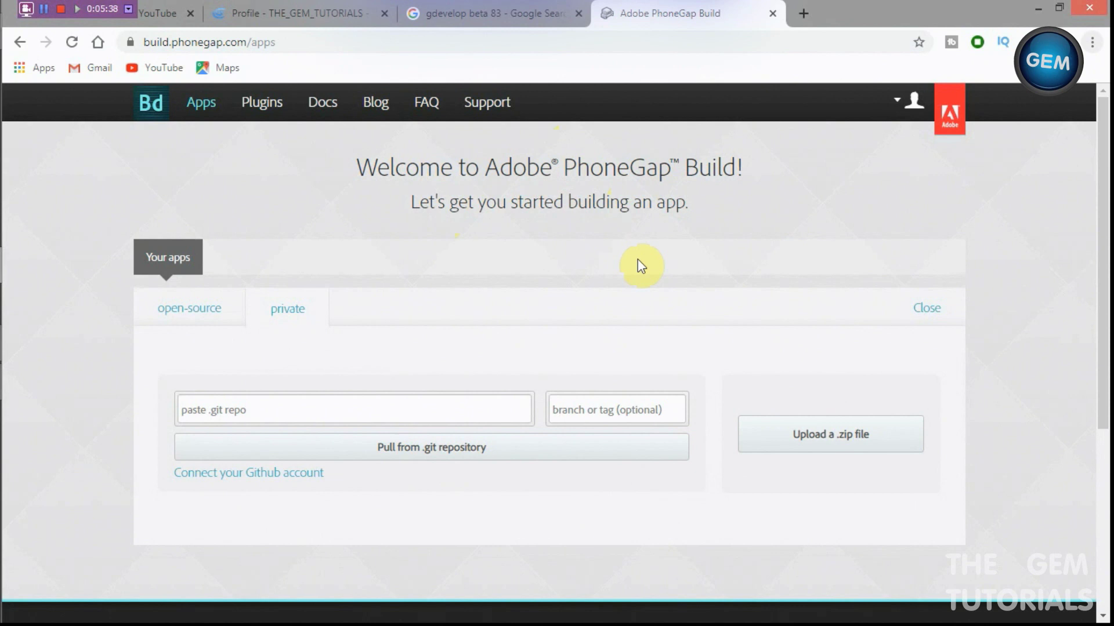
Compress the Platformer folder with 7-Zip into Platformer.zip, keeping zip format.
mouse_move(3, 51)
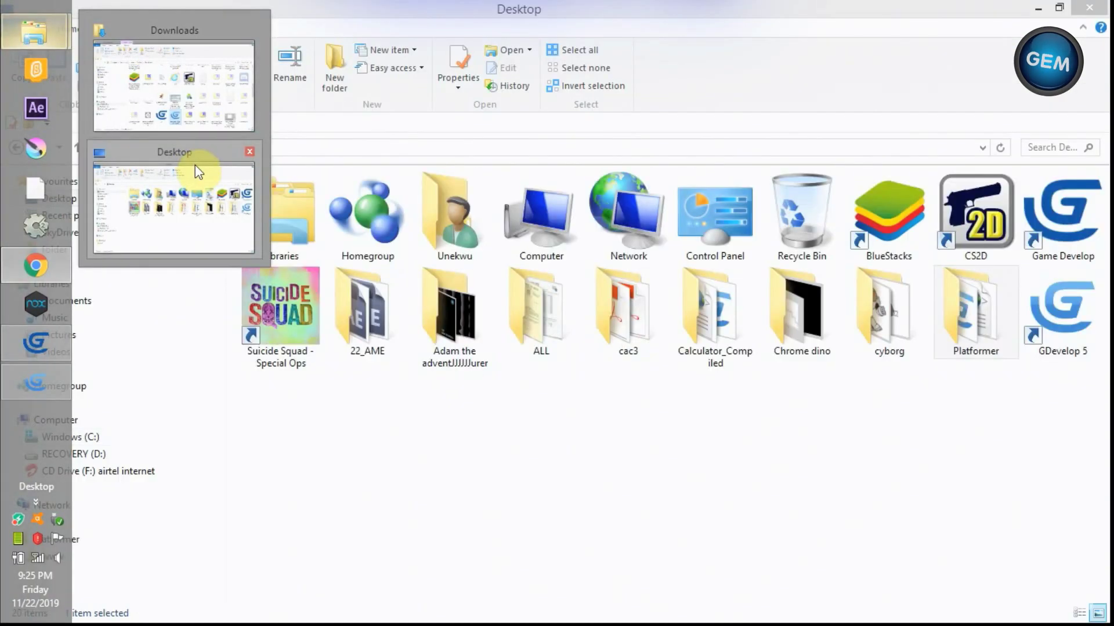
click(195, 166)
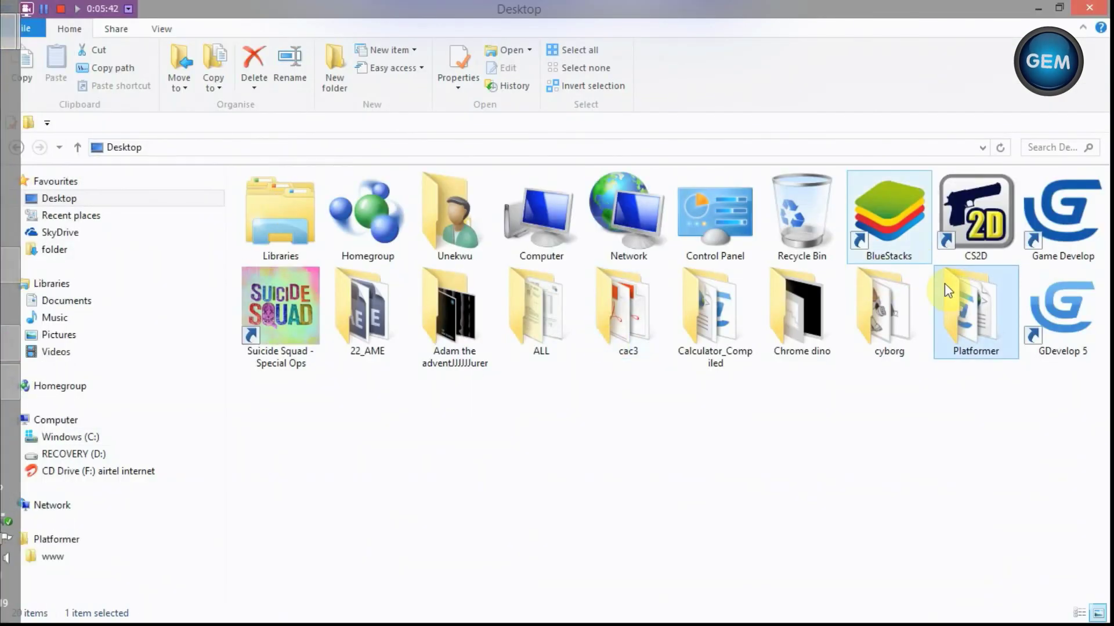
right_click(977, 314)
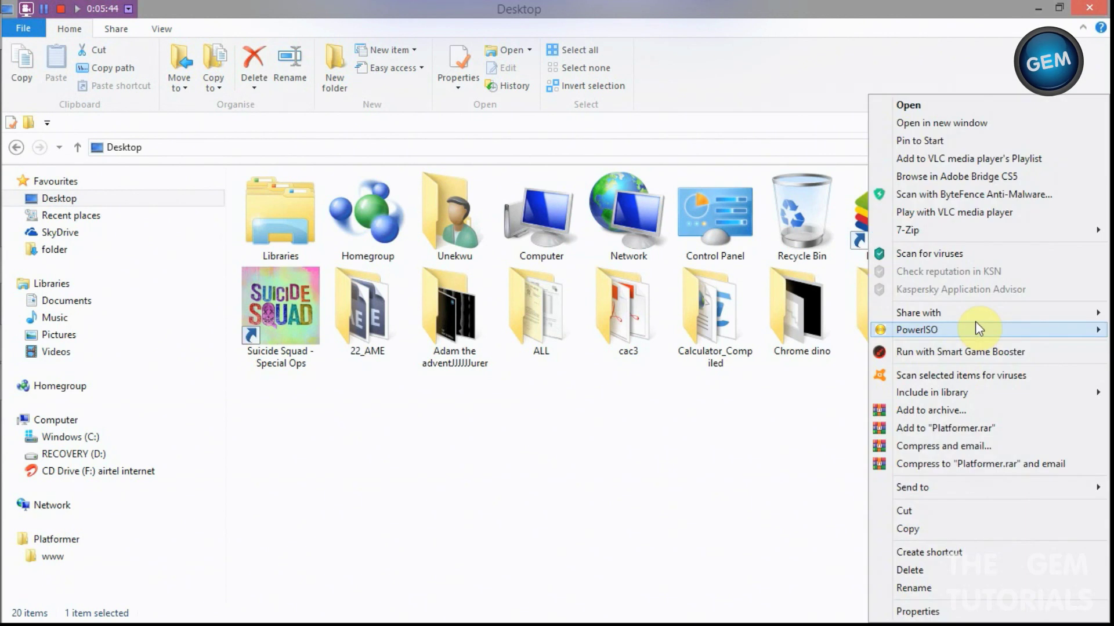
mouse_move(973, 235)
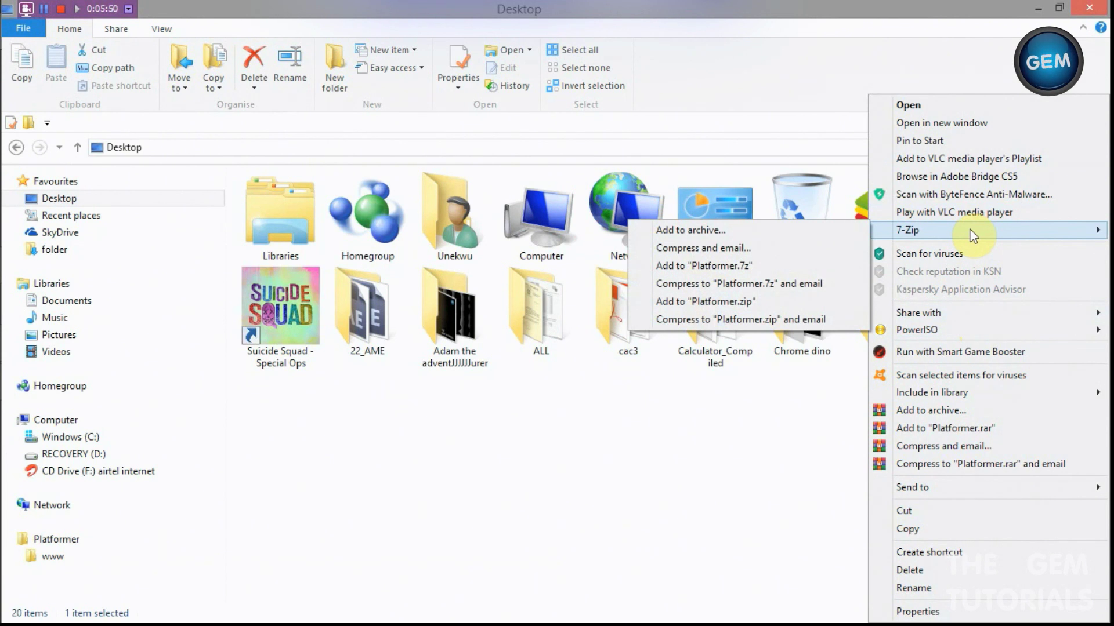
click(778, 231)
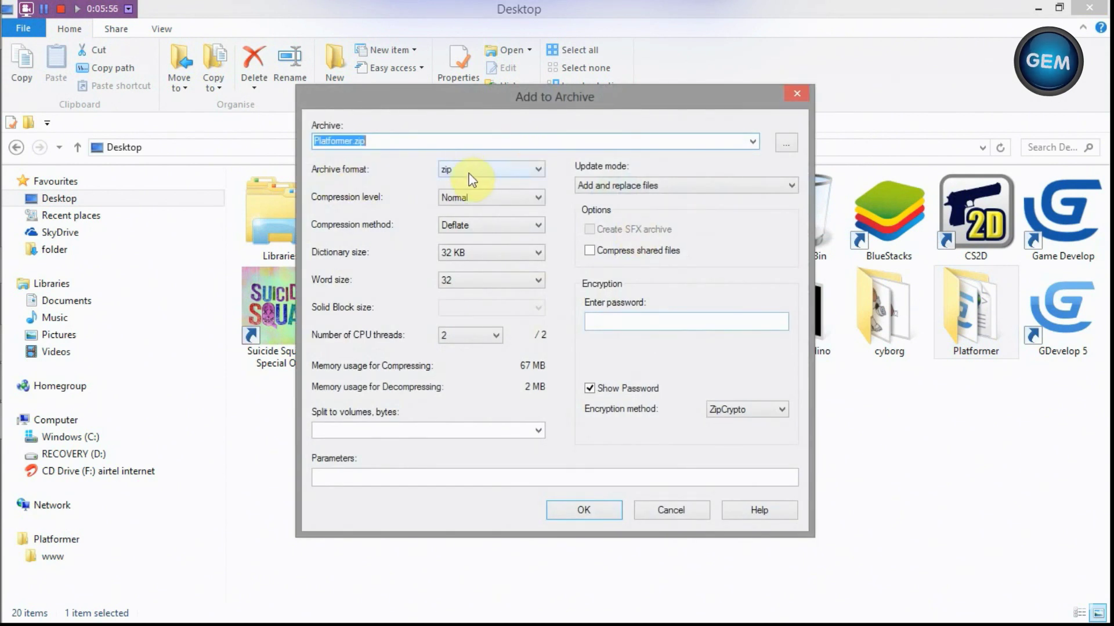
click(469, 174)
click(464, 172)
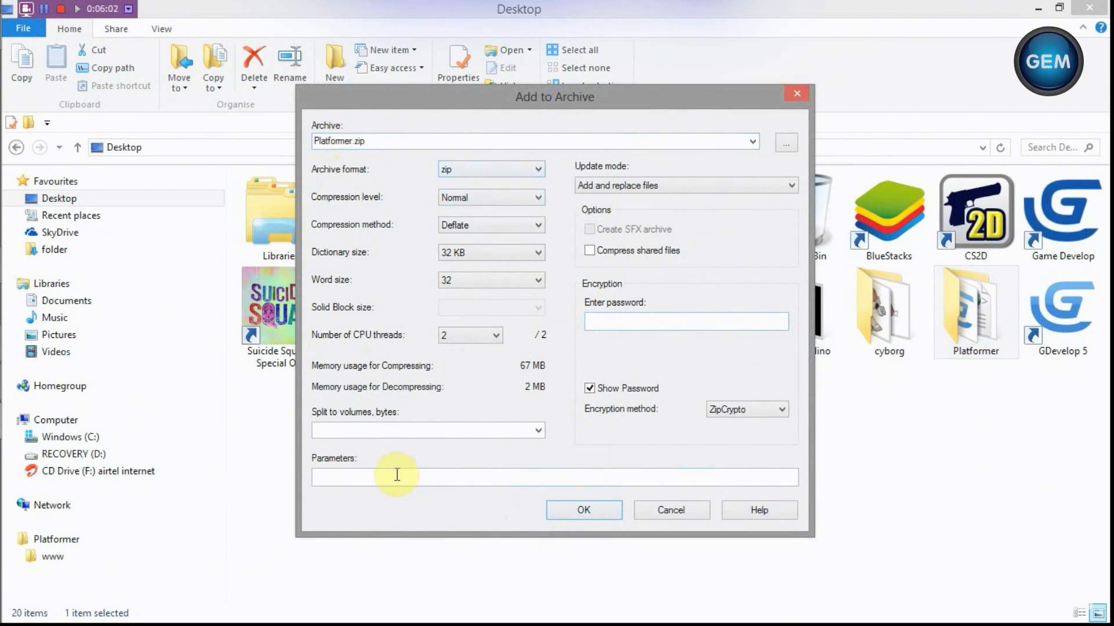
click(583, 510)
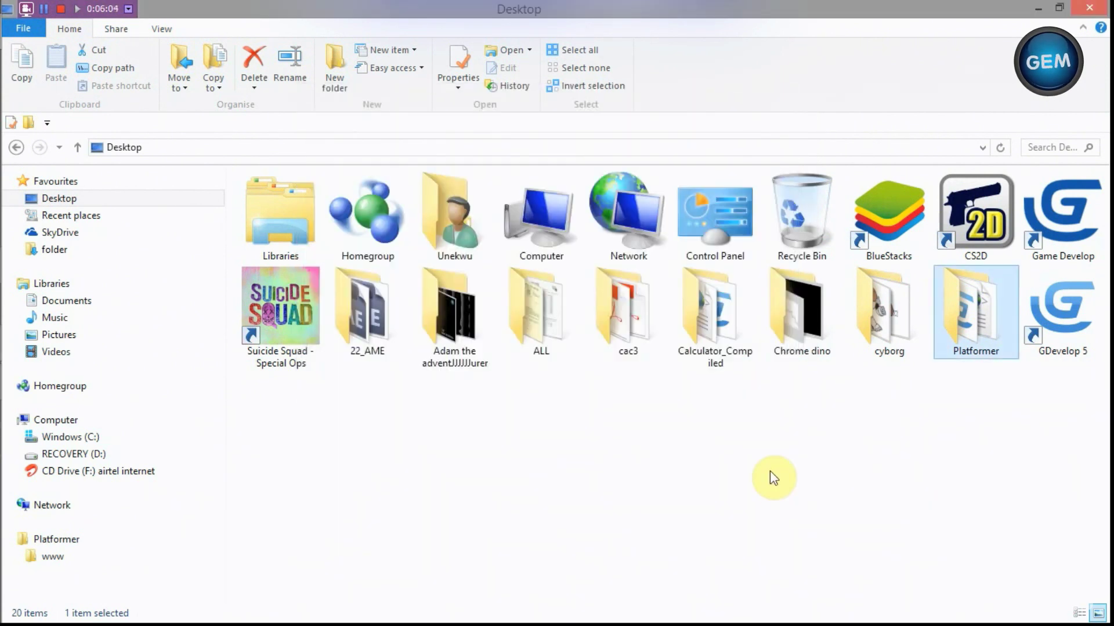
Drag Platformer.zip onto PhoneGap Build's upload area and maximize the browser while it uploads.
click(274, 449)
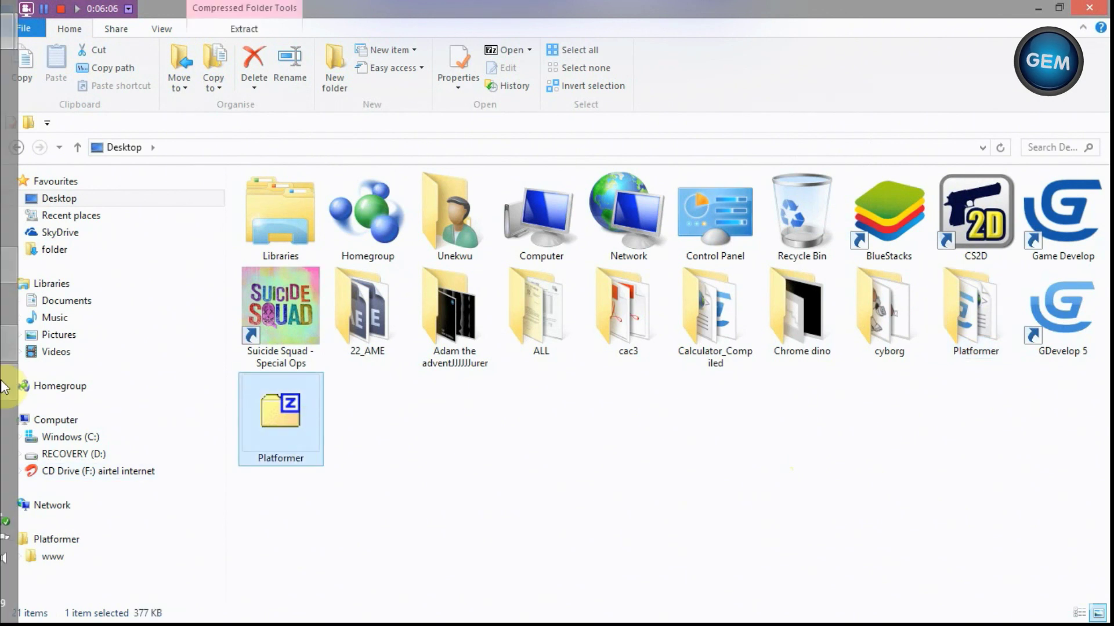
mouse_move(11, 348)
click(15, 271)
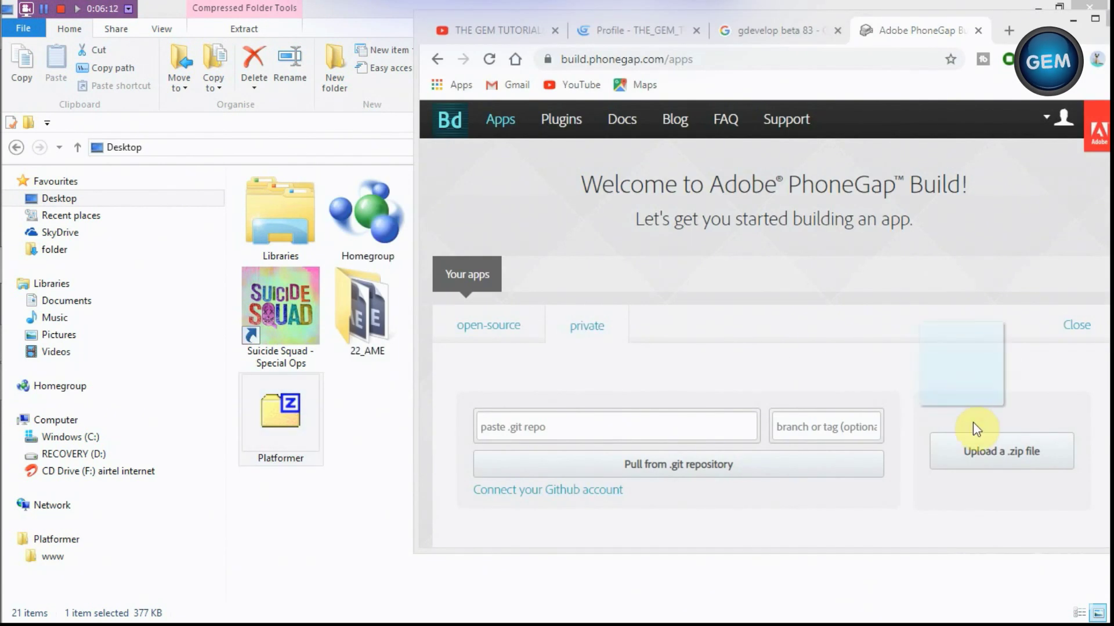
drag(973, 424, 981, 438)
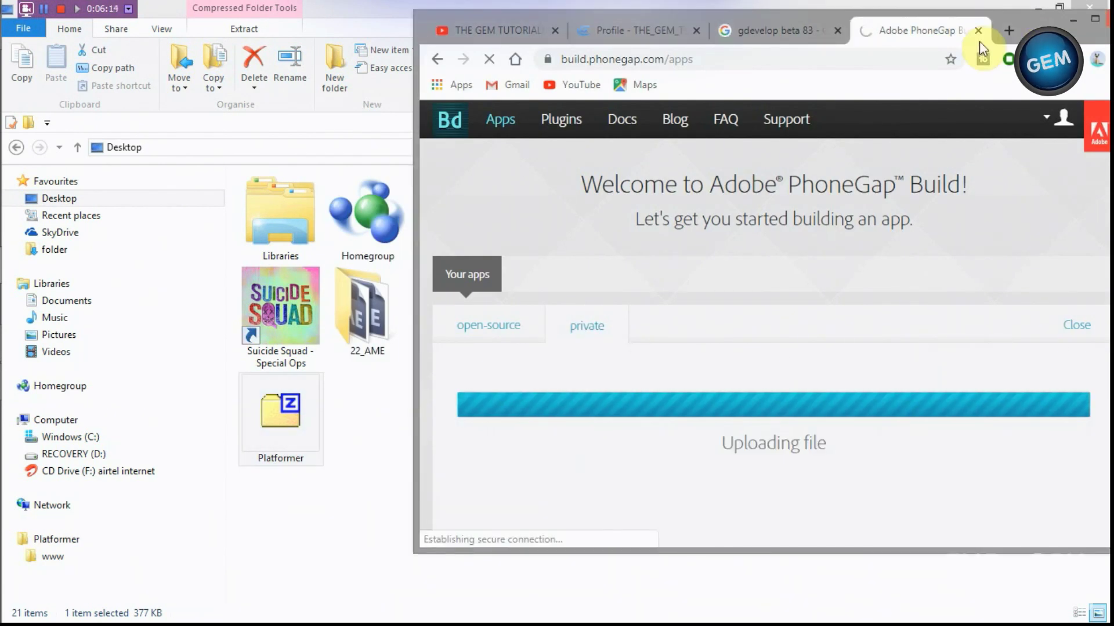
double_click(961, 39)
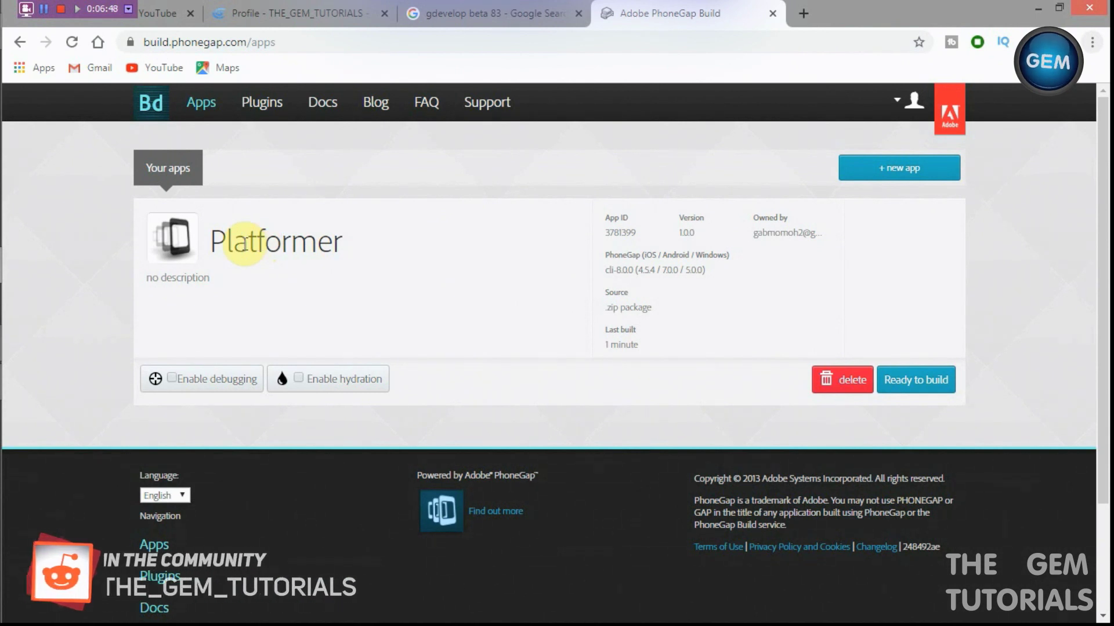
Start the PhoneGap Build of the Platformer app from its 'Ready to build' card.
double_click(244, 244)
click(428, 294)
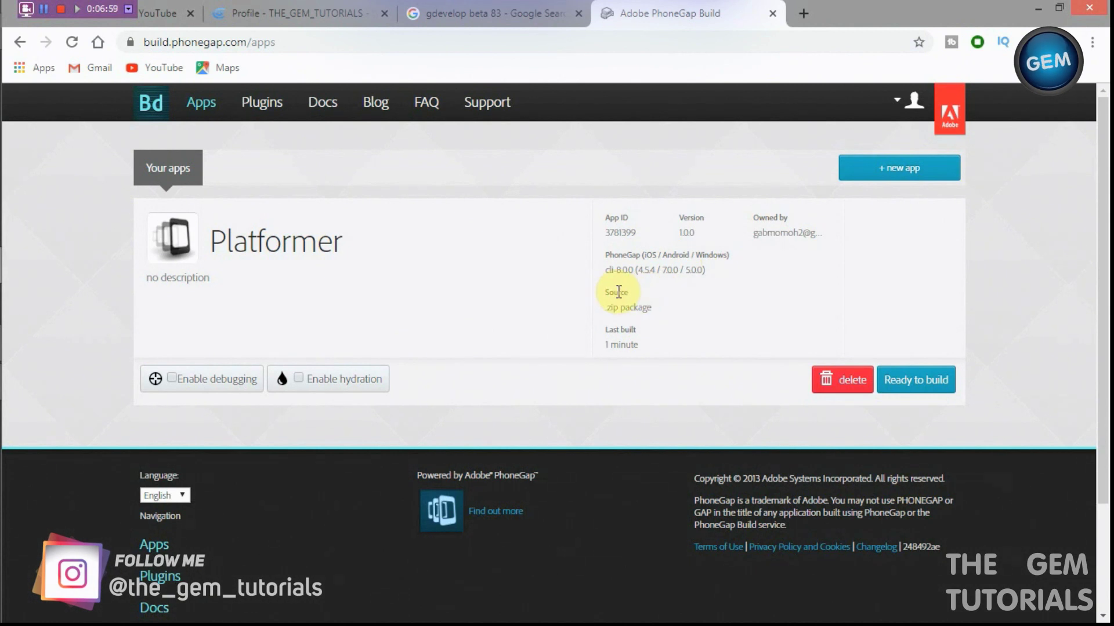
click(623, 327)
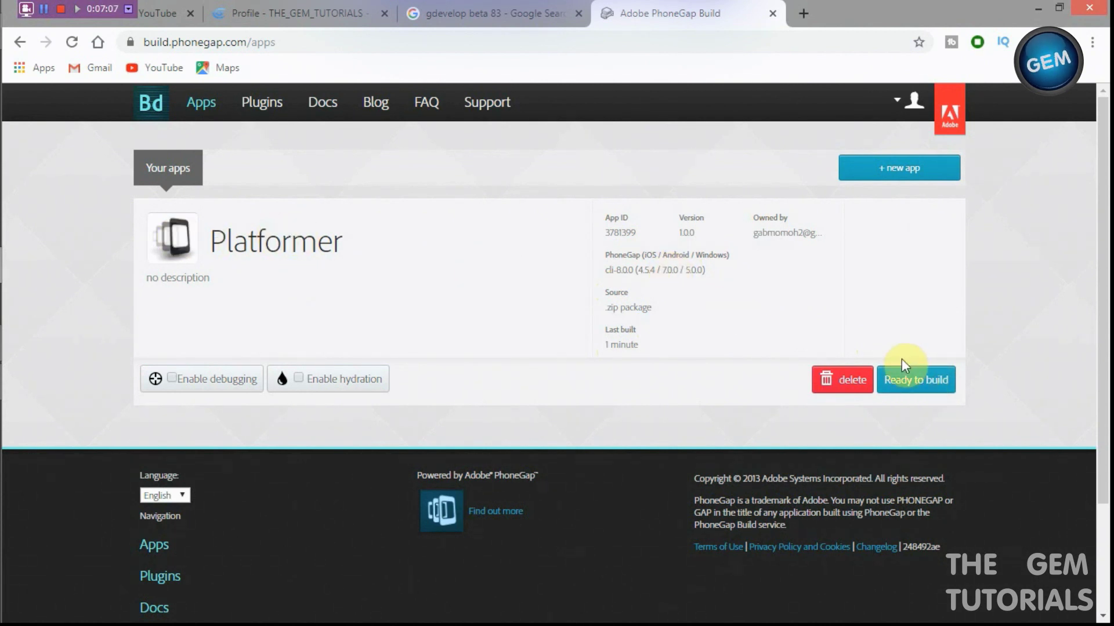
click(918, 381)
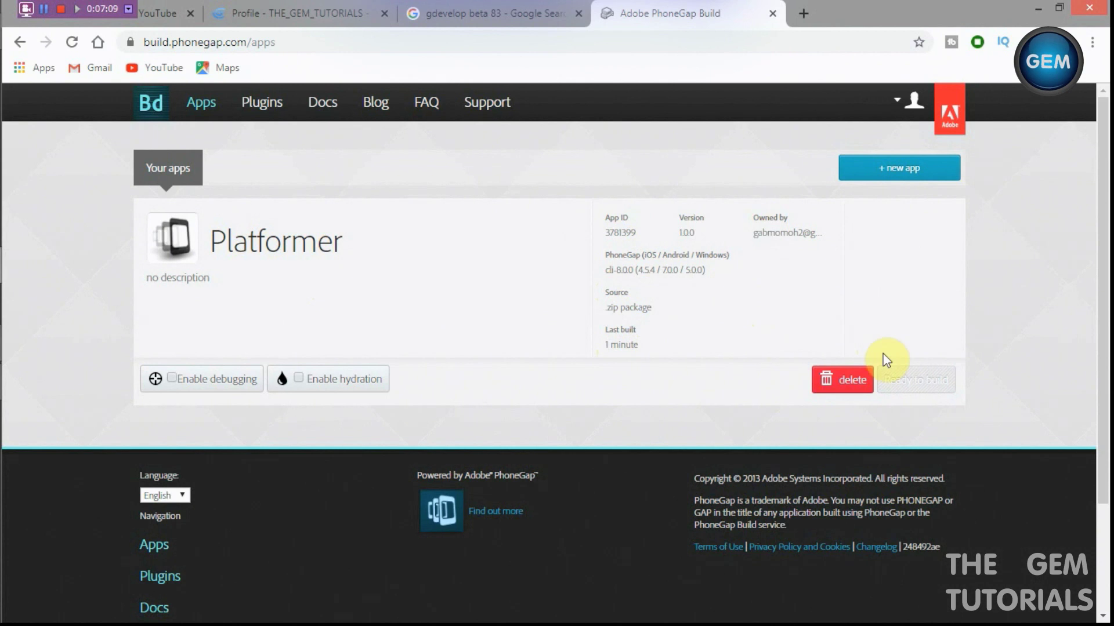
click(912, 381)
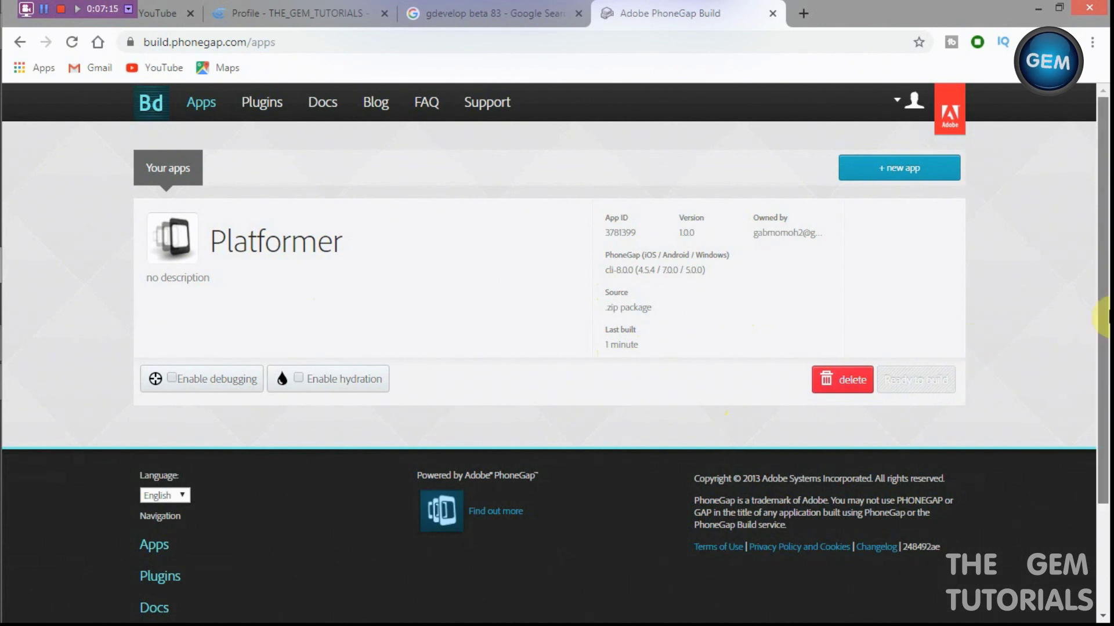
scroll(1105, 320, down, 3)
scroll(1105, 321, up, 3)
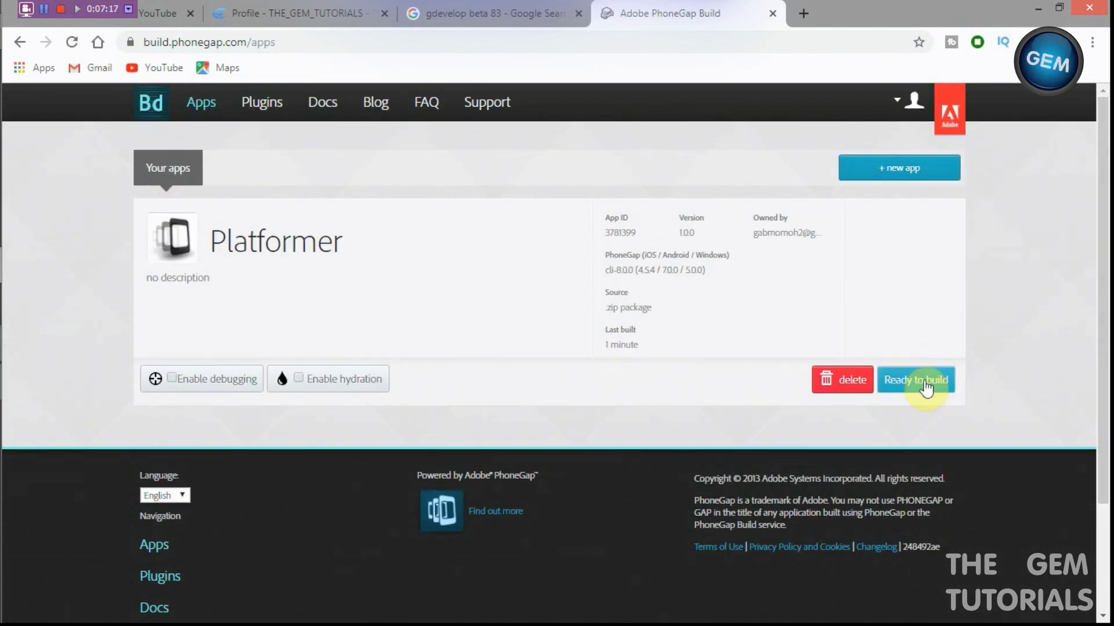
click(922, 382)
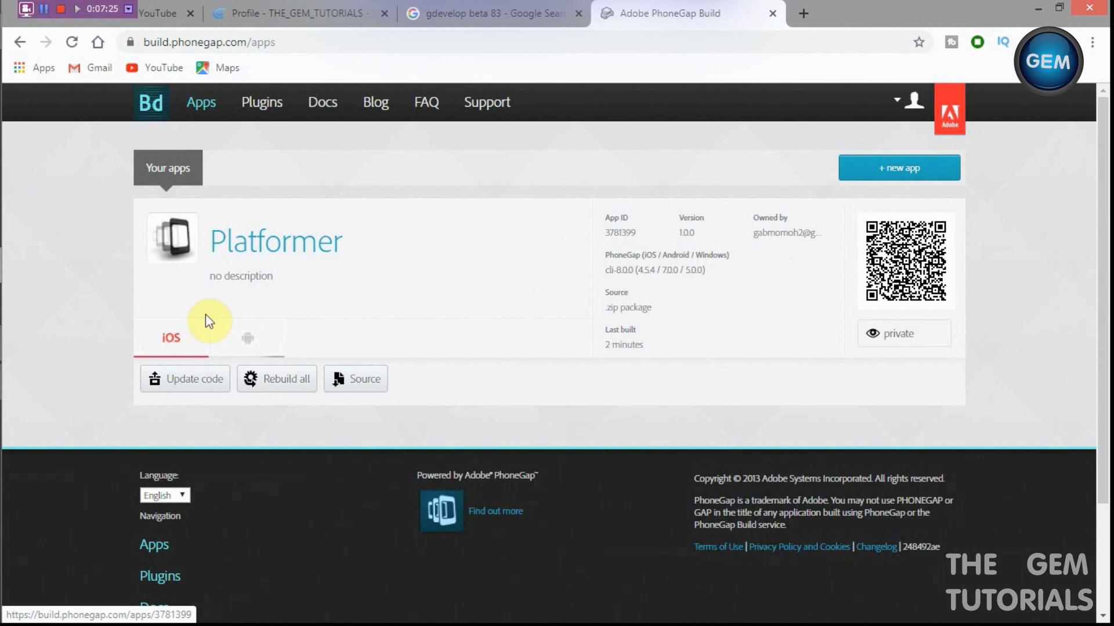
Open the Platformer build page and review the iOS signing key choices without changing them.
click(251, 337)
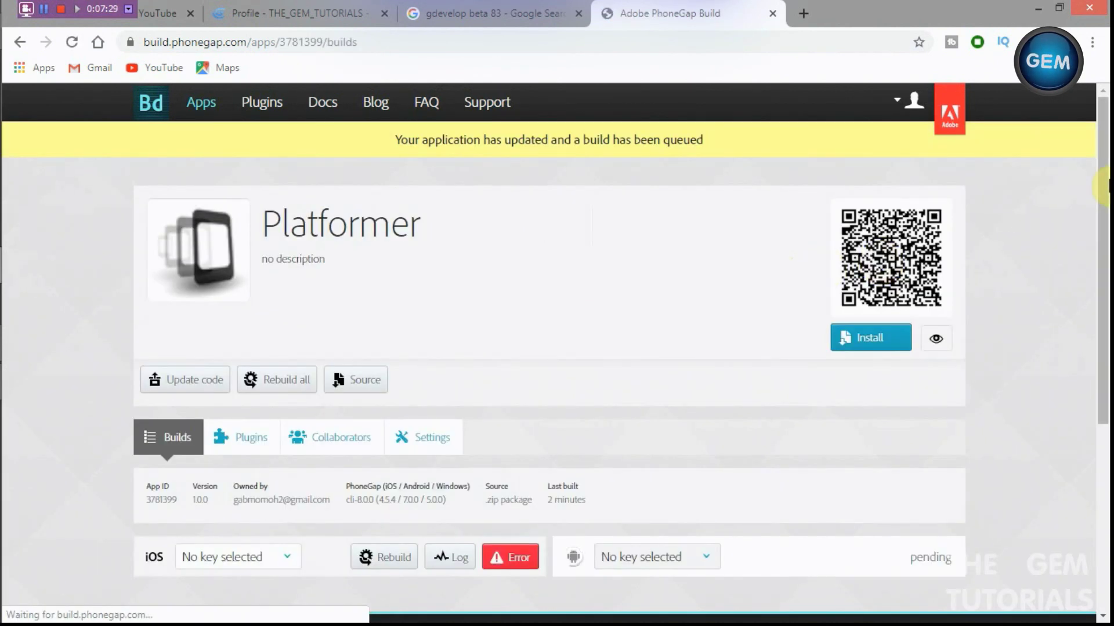
drag(1105, 186, 1106, 301)
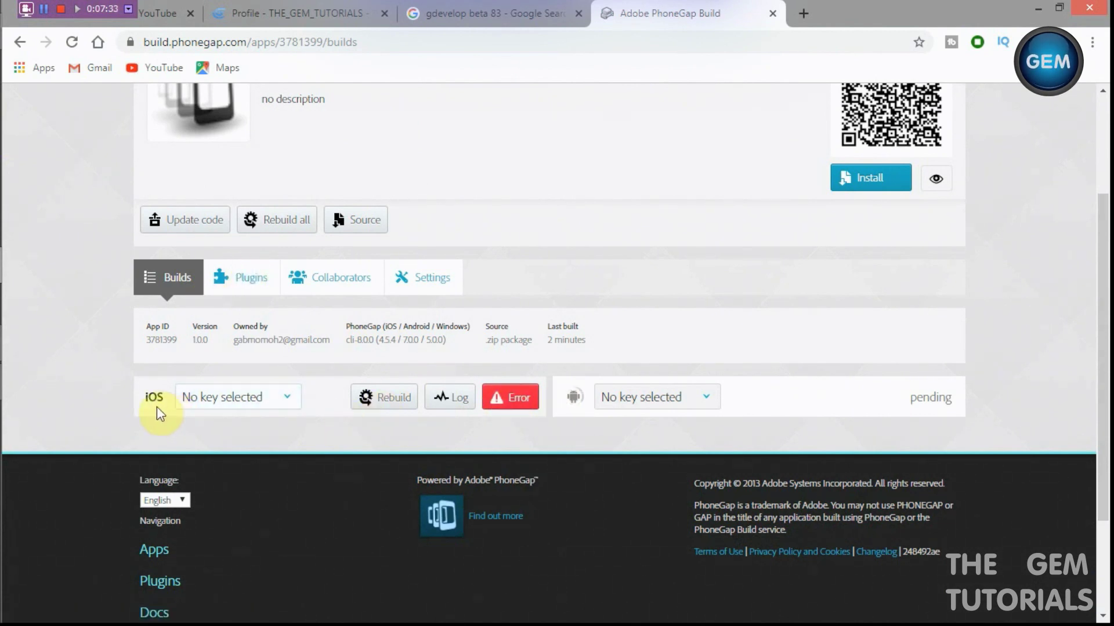
click(209, 405)
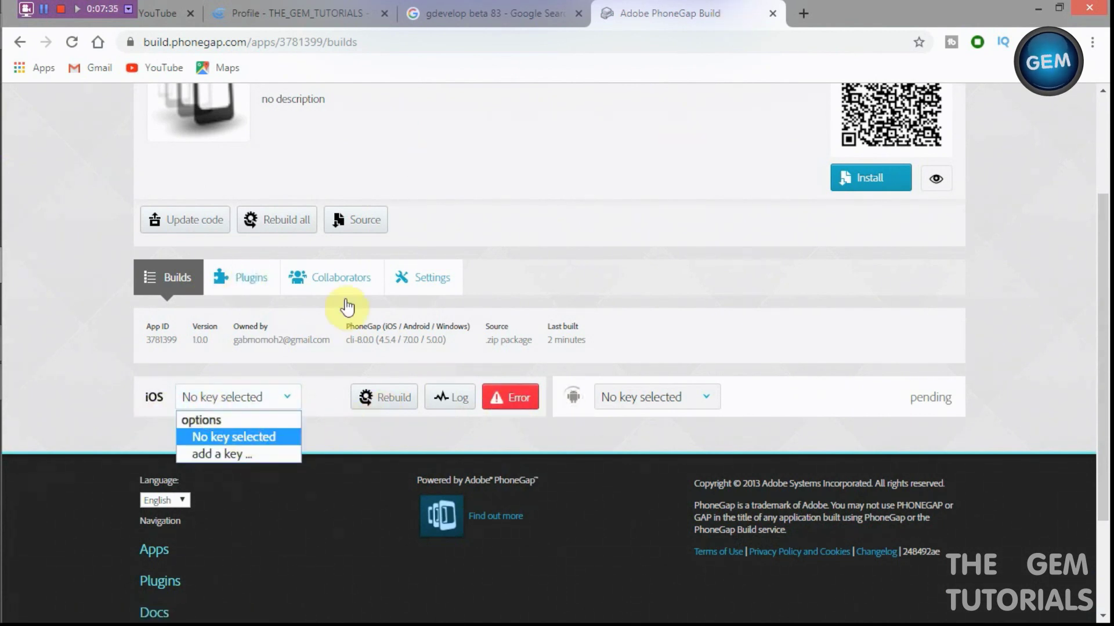
click(323, 399)
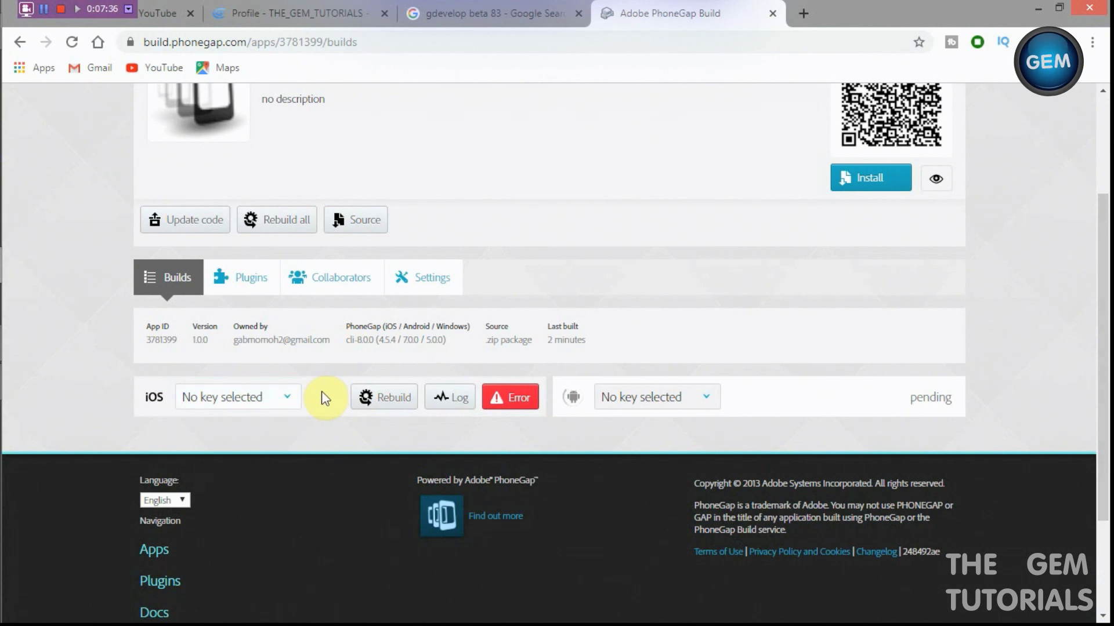
click(250, 404)
click(440, 399)
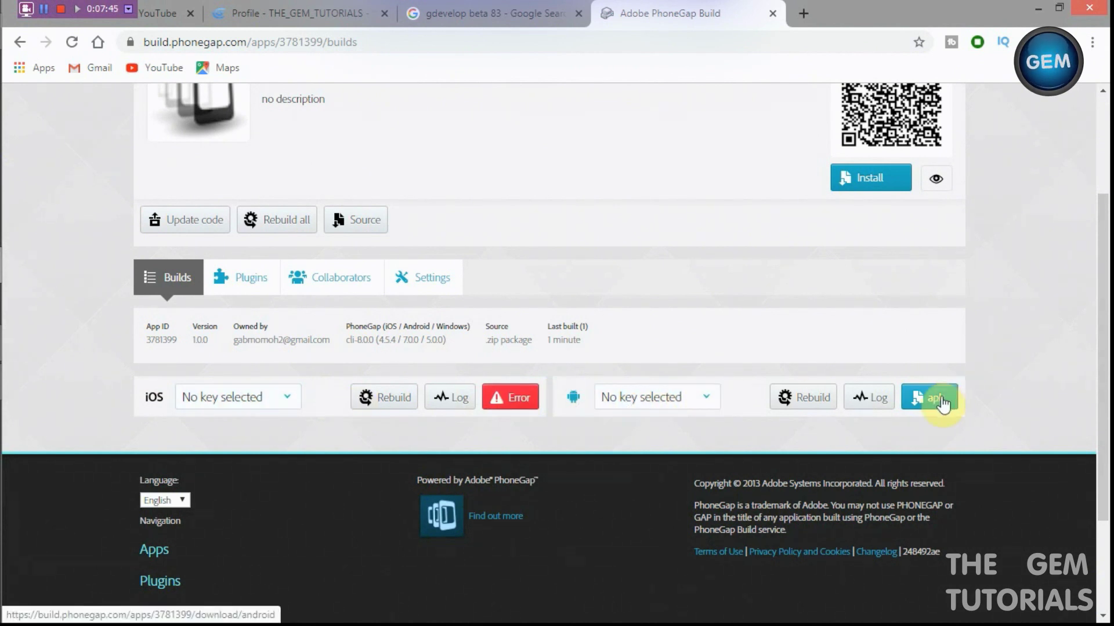
Check the Android signing key options and leave the iOS key as 'No key selected'.
click(671, 394)
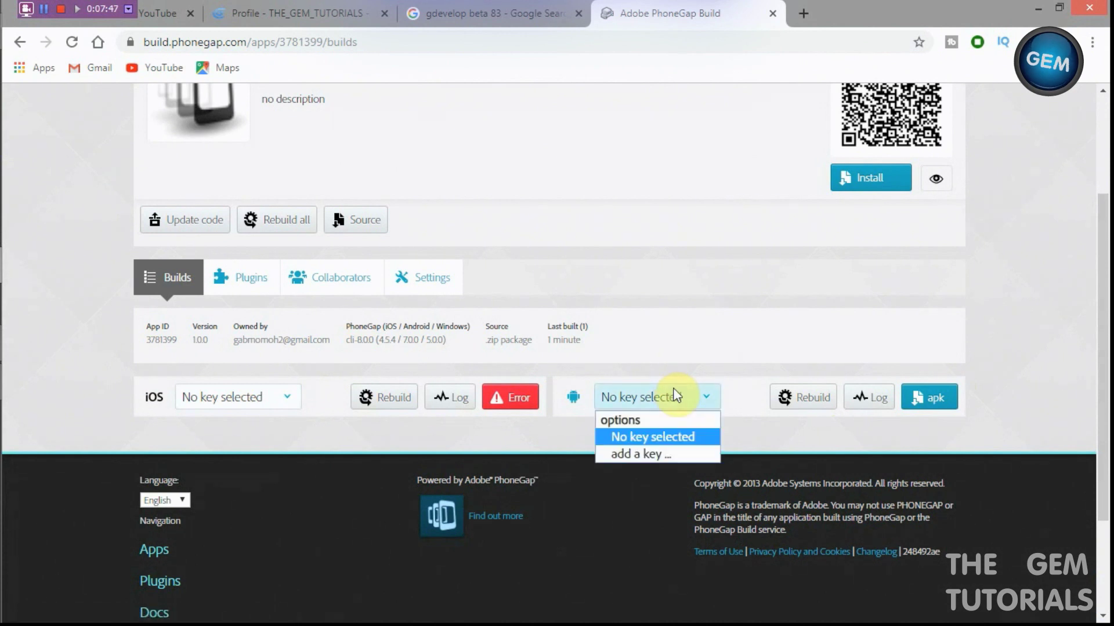
click(679, 398)
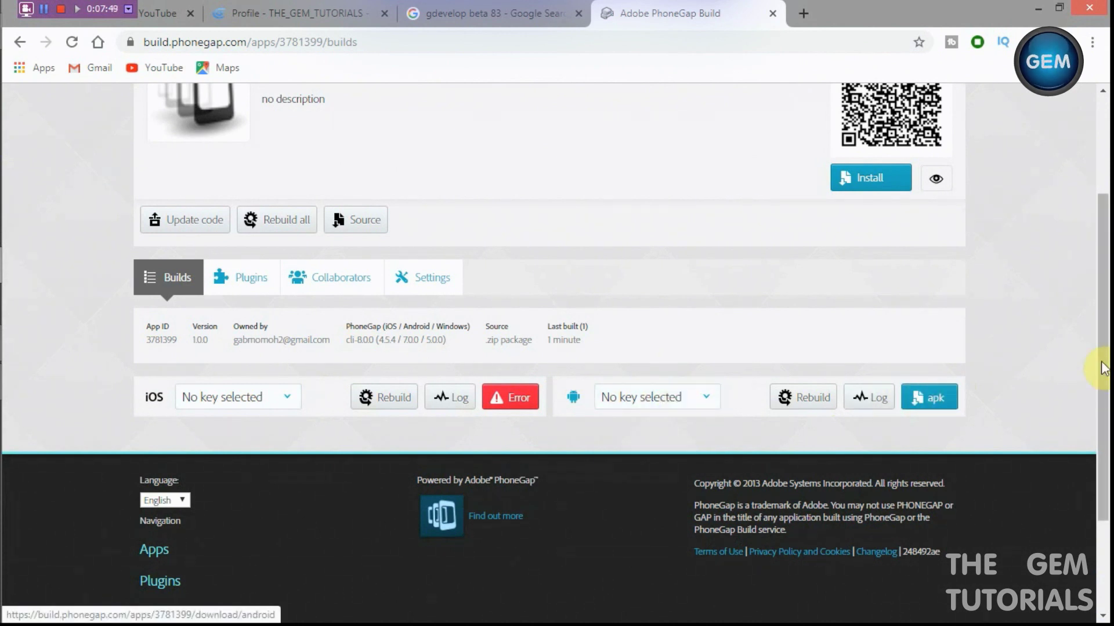
drag(1101, 368, 1103, 338)
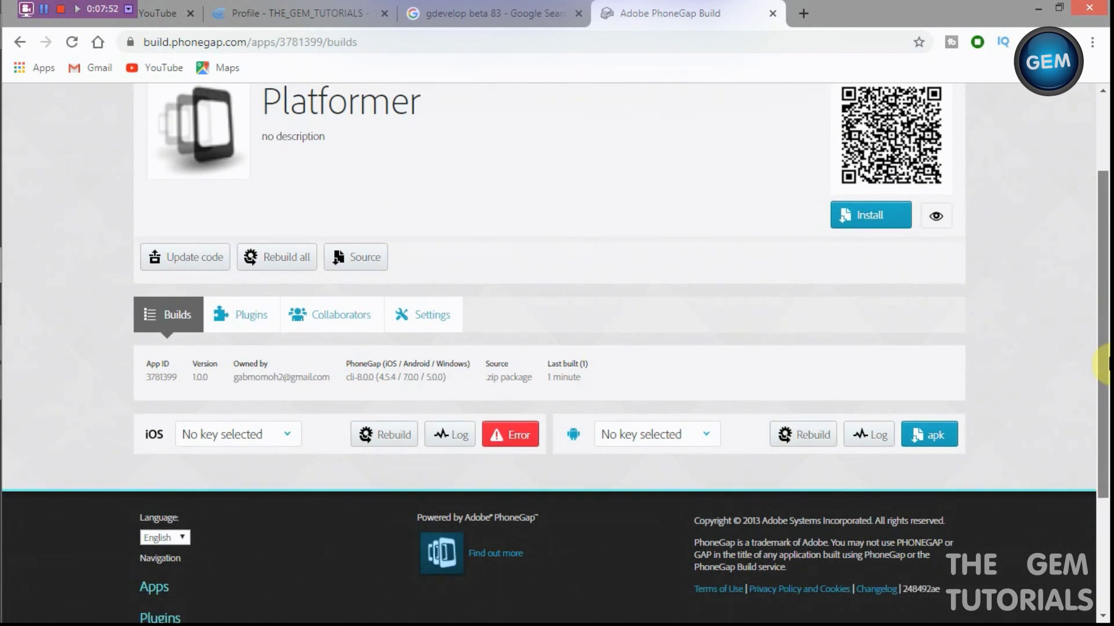
click(269, 435)
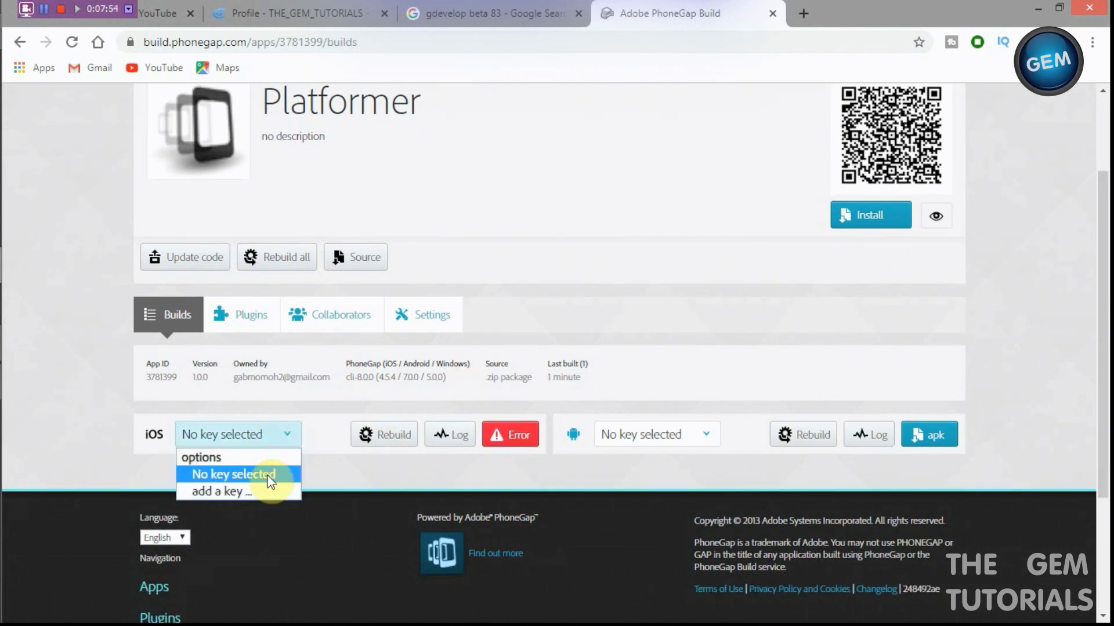
click(435, 468)
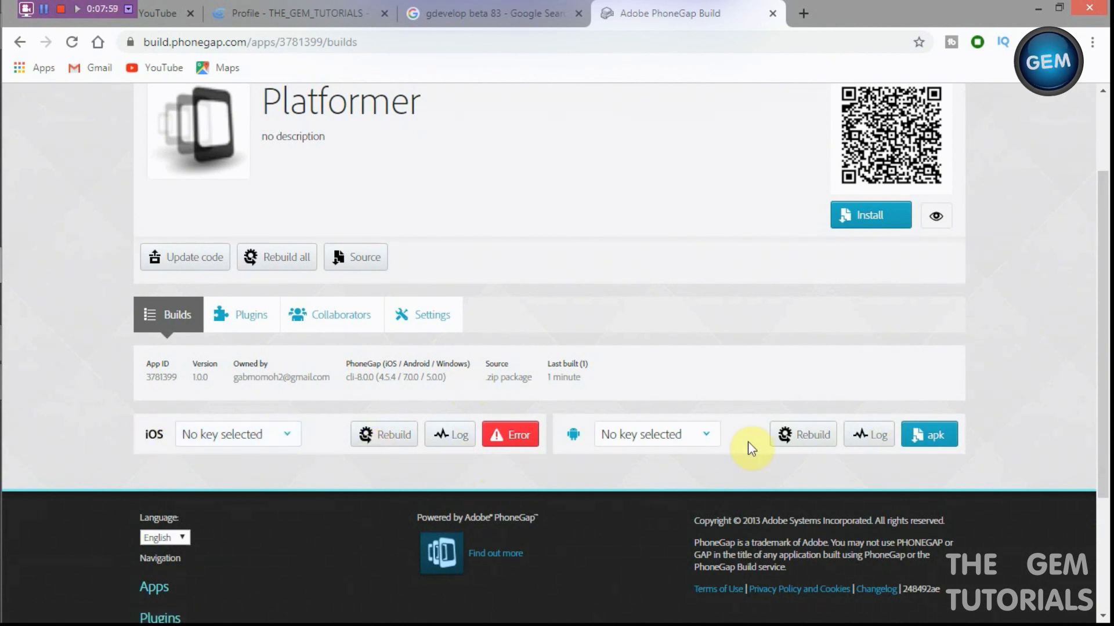
Download the built Android APK and show it in the Downloads folder.
click(929, 442)
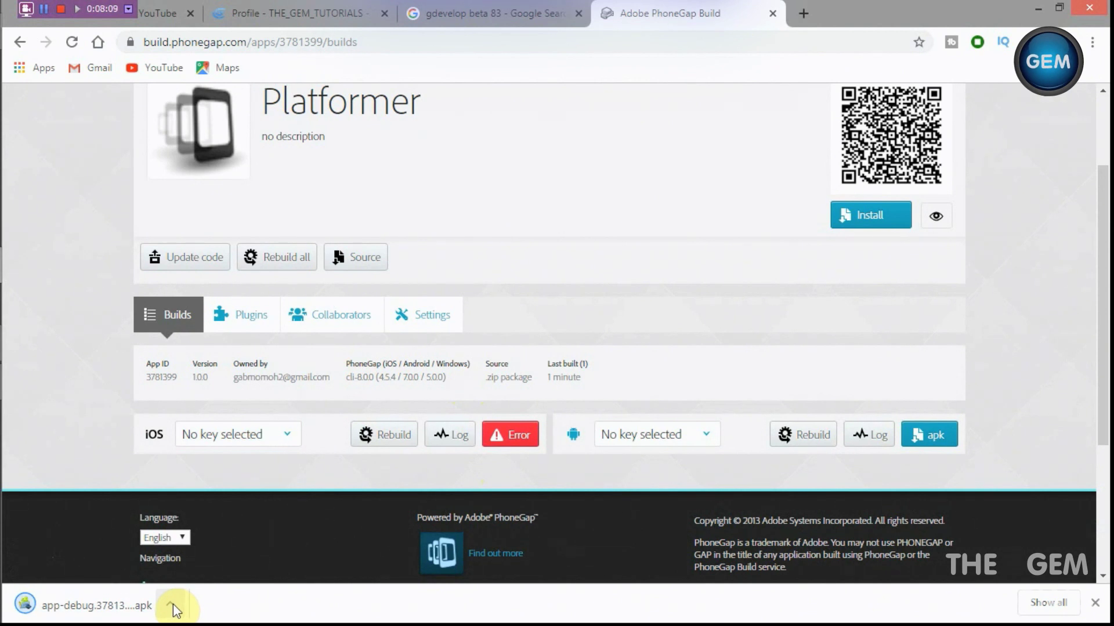
click(173, 605)
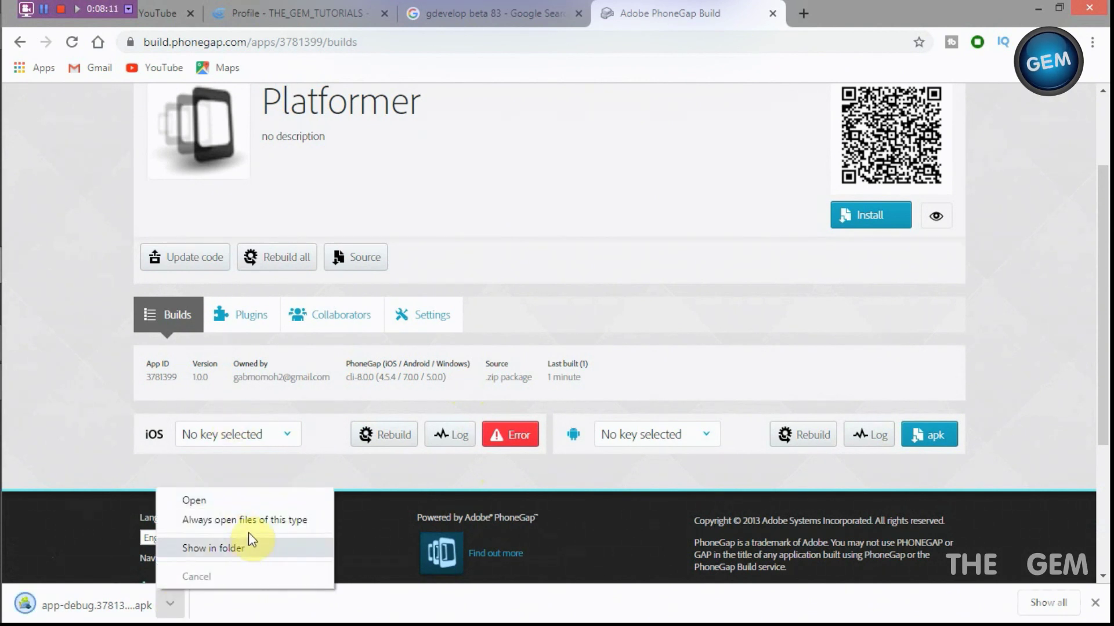
click(248, 548)
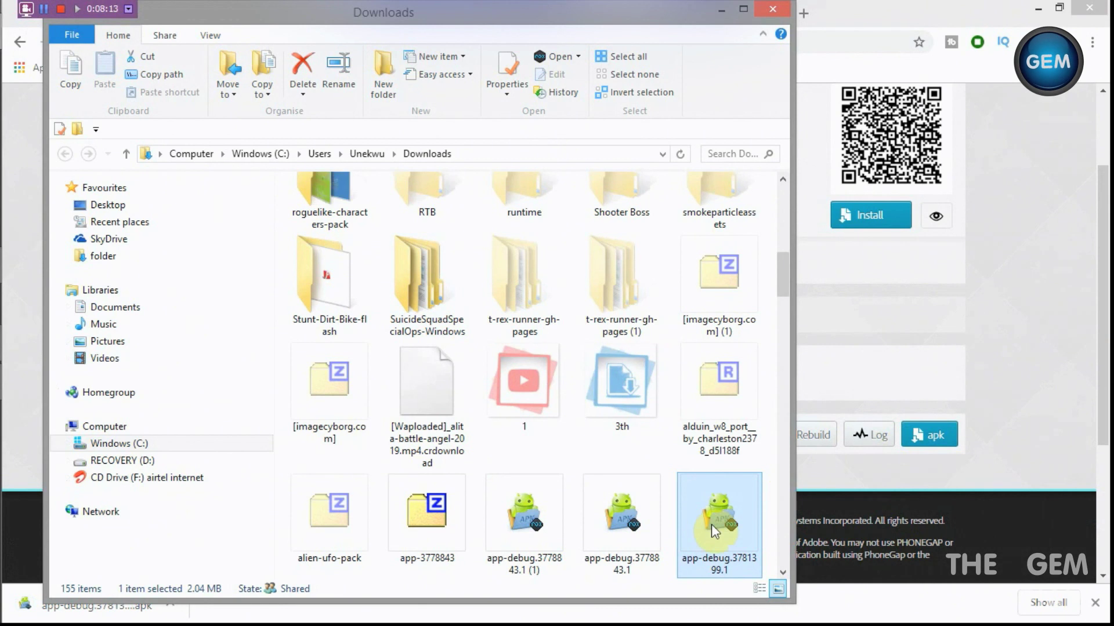
Move the downloaded APK to the Desktop and view the Desktop folder maximized.
drag(719, 521, 108, 207)
click(108, 207)
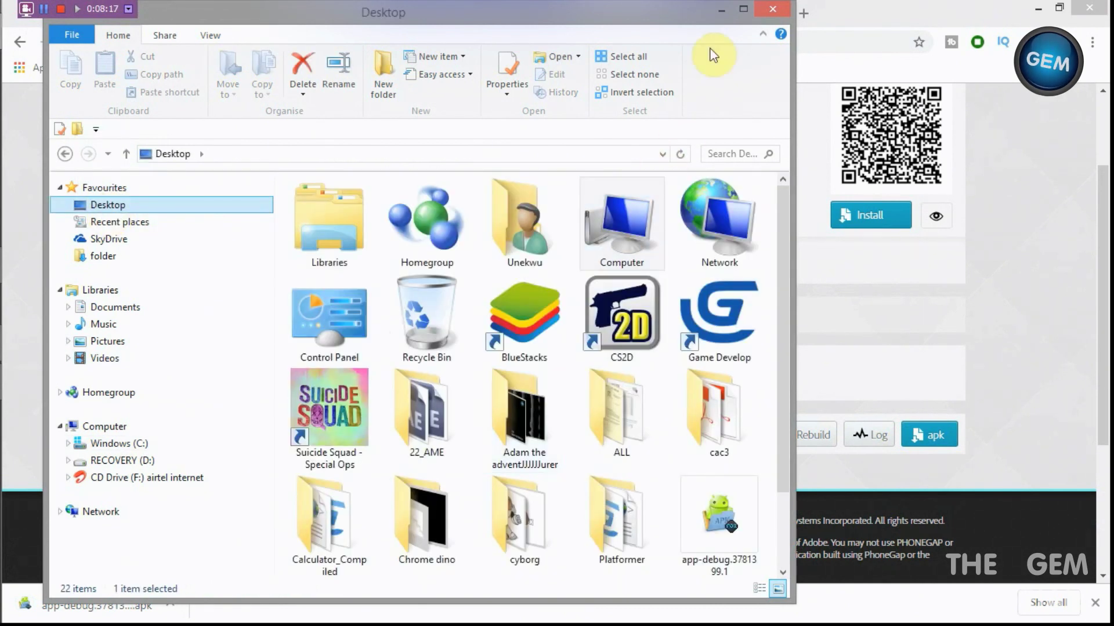
click(737, 13)
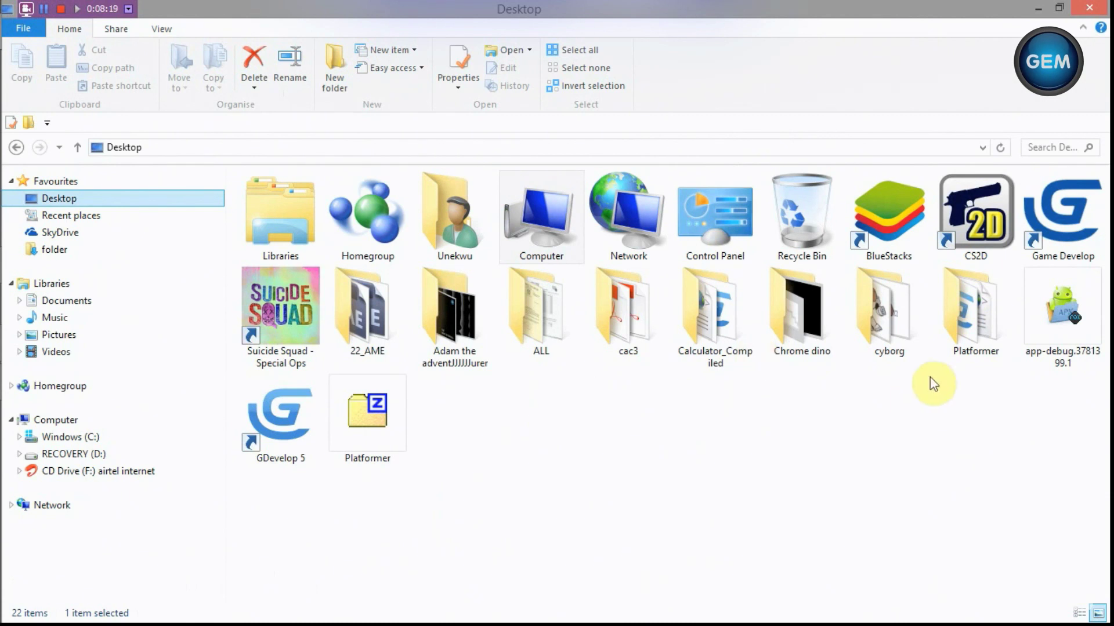
Confirm in Properties that app-debug.3781399.1 is an .apk file, then minimize File Explorer.
click(1088, 295)
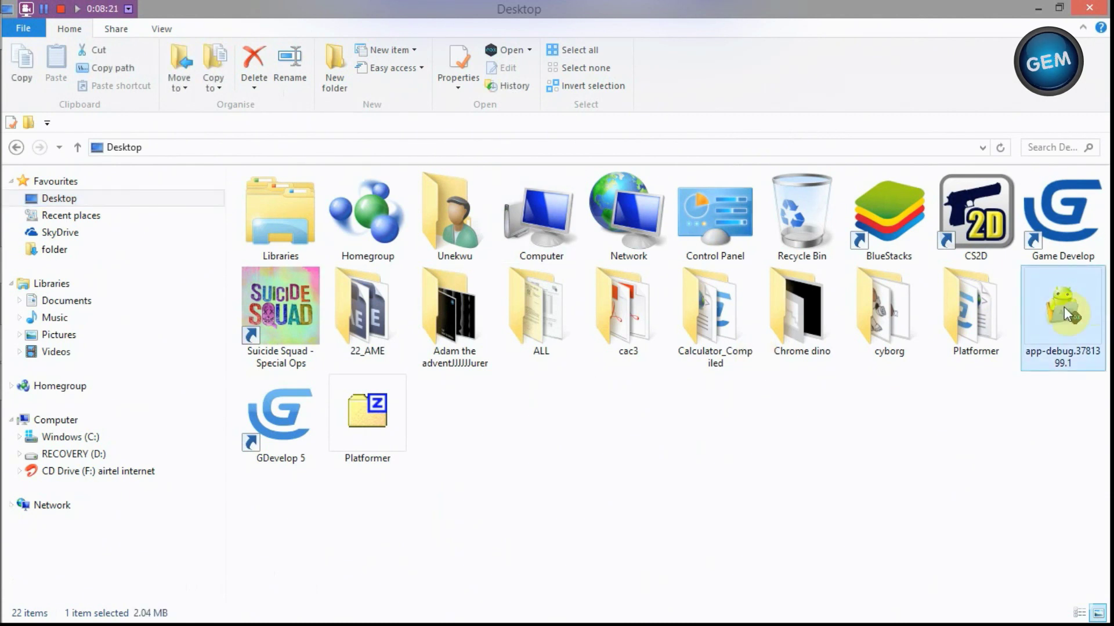
right_click(1064, 308)
click(896, 609)
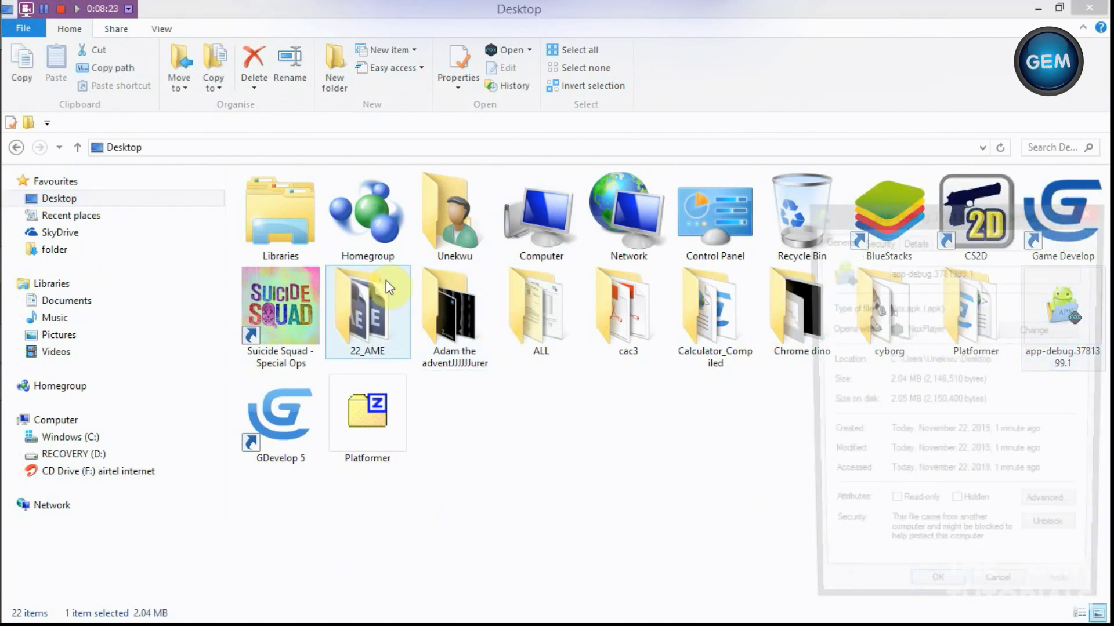
drag(941, 206, 453, 116)
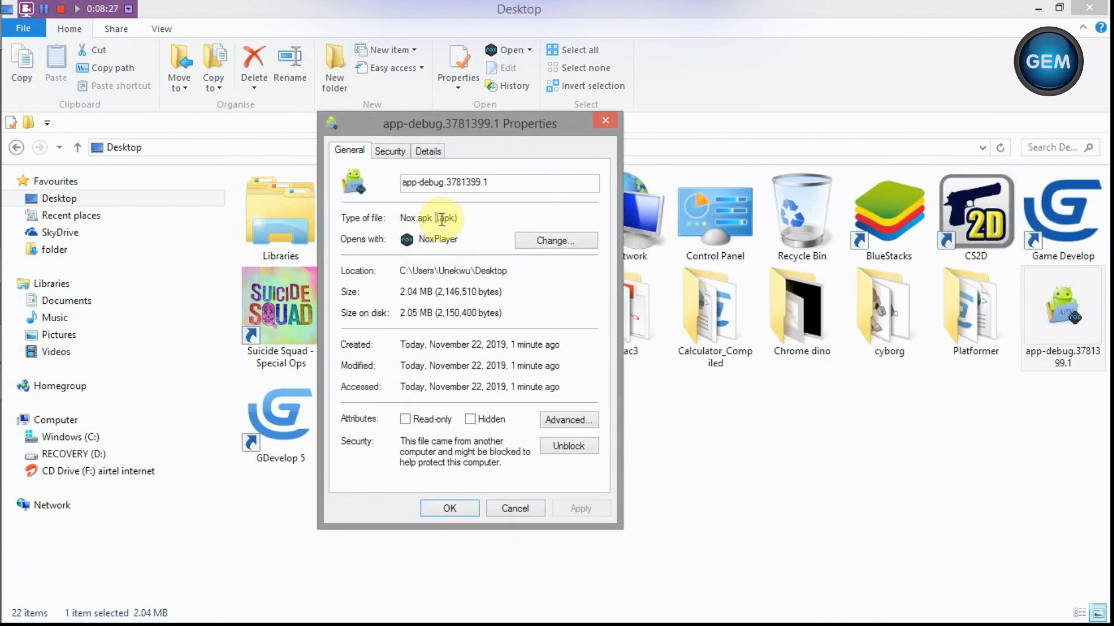
click(468, 219)
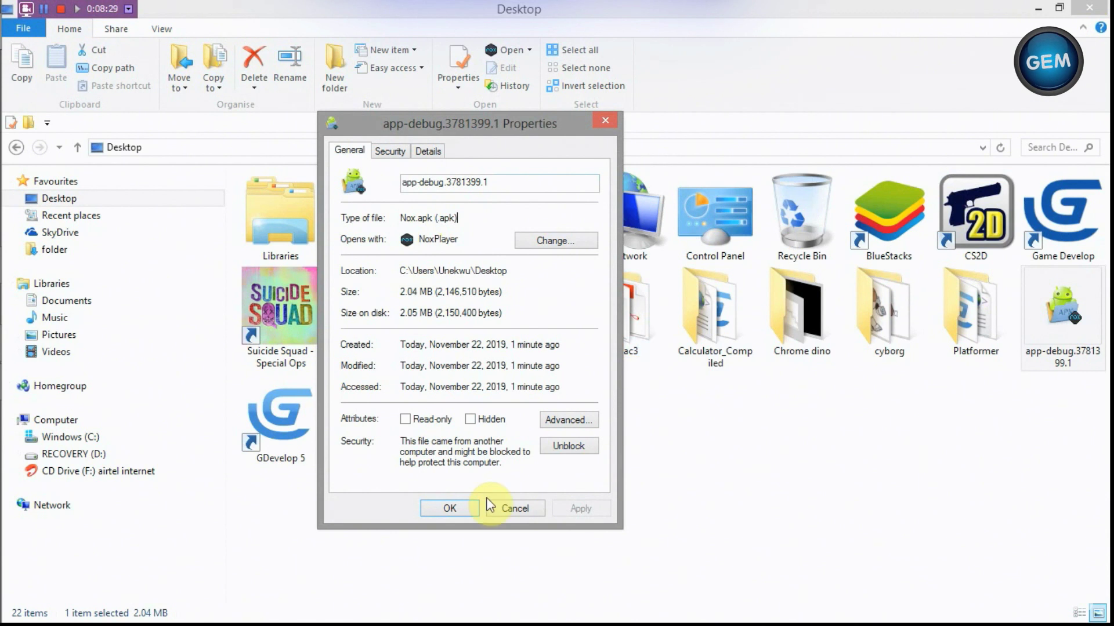
click(453, 509)
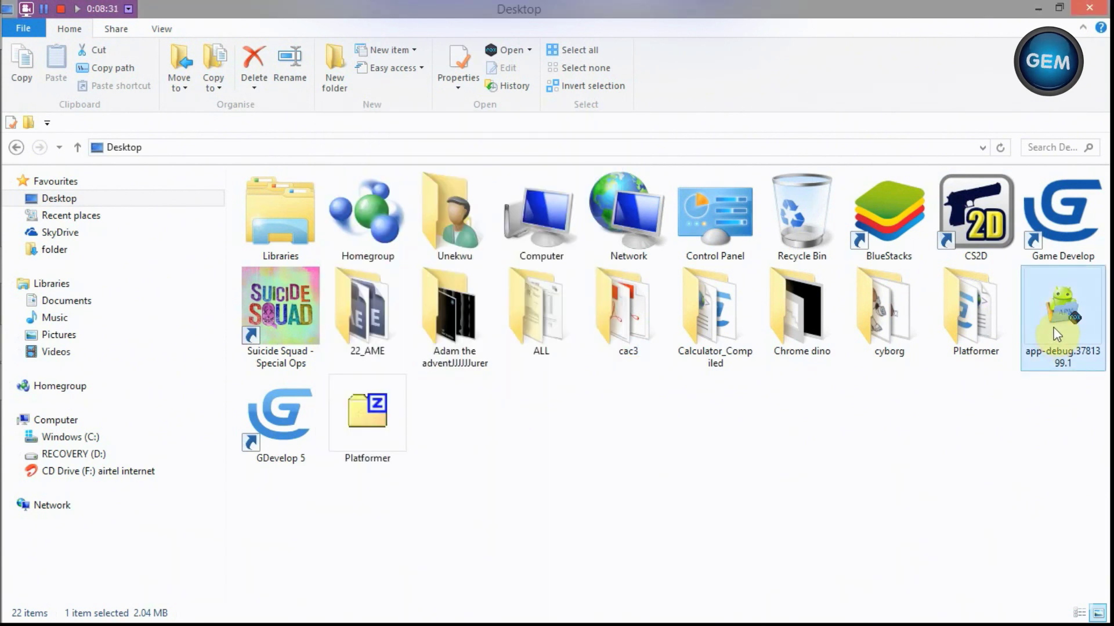
drag(1052, 333, 1059, 307)
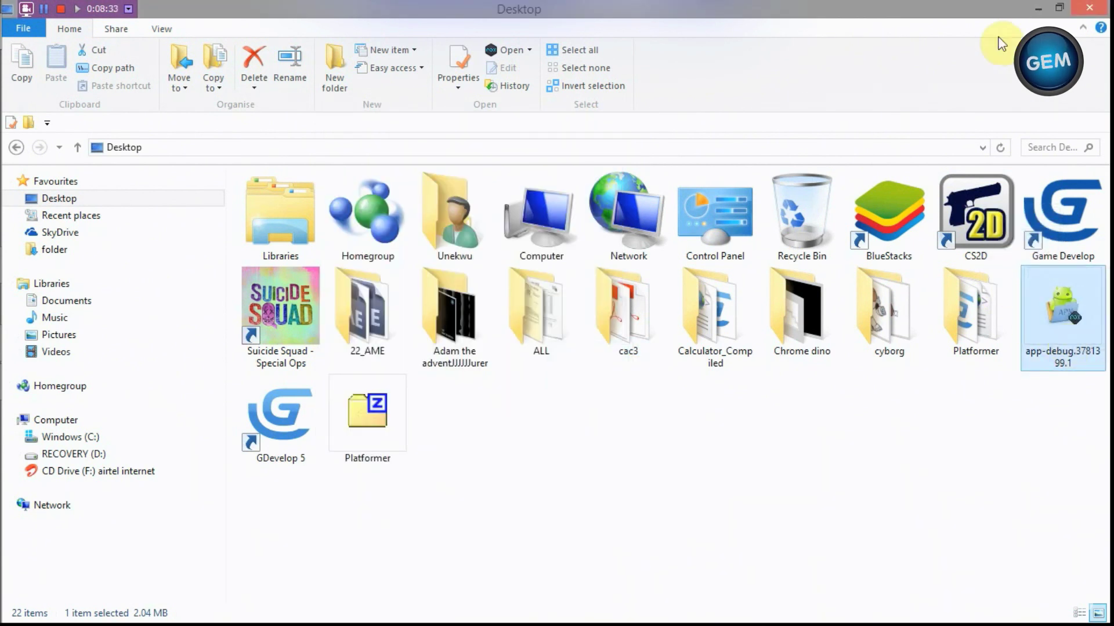
click(1038, 9)
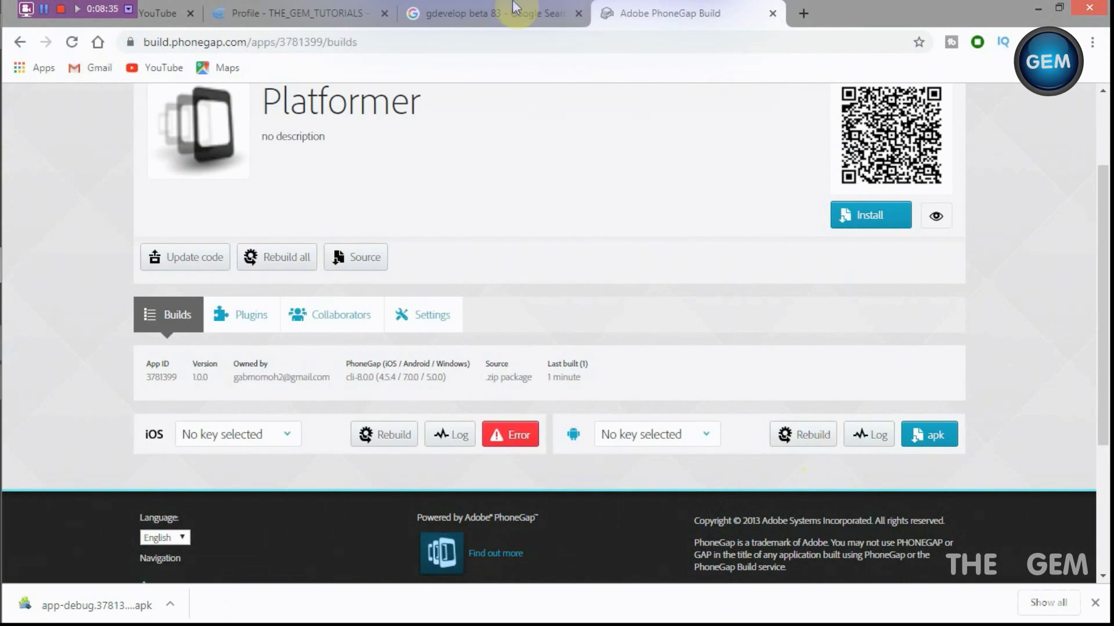
Minimize Chrome, return to GDevelop 5 and close the export dialog.
click(1037, 7)
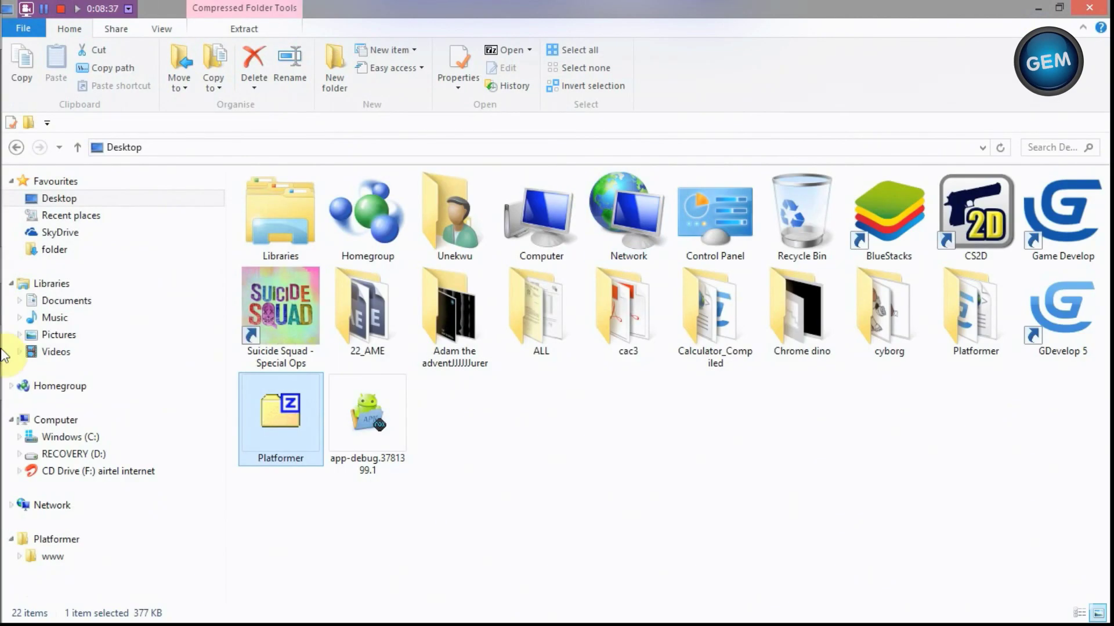
click(26, 353)
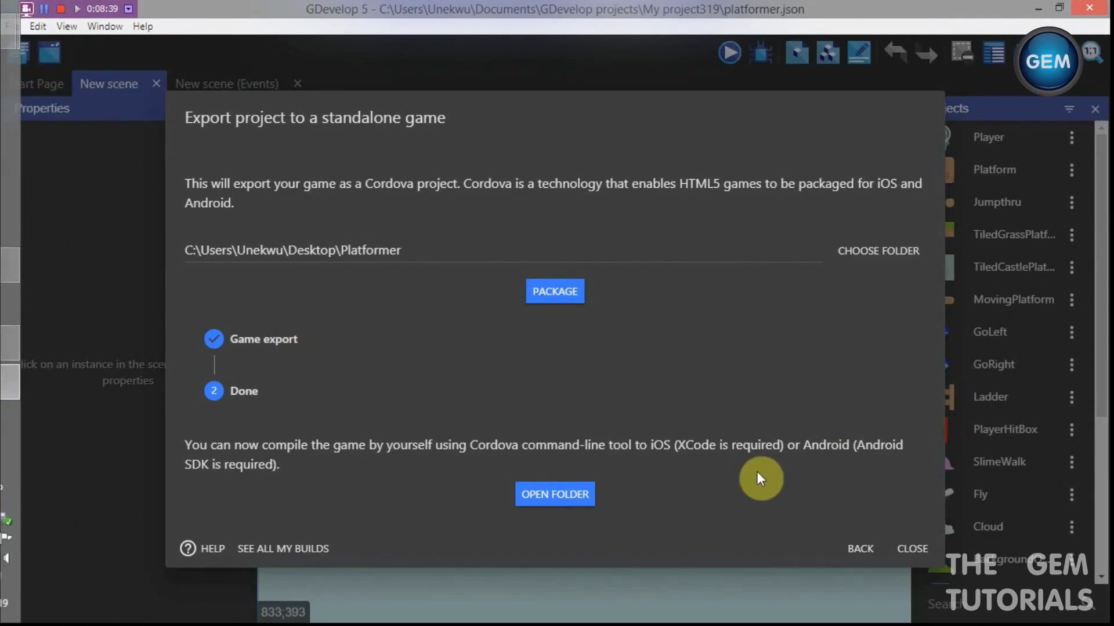
click(913, 550)
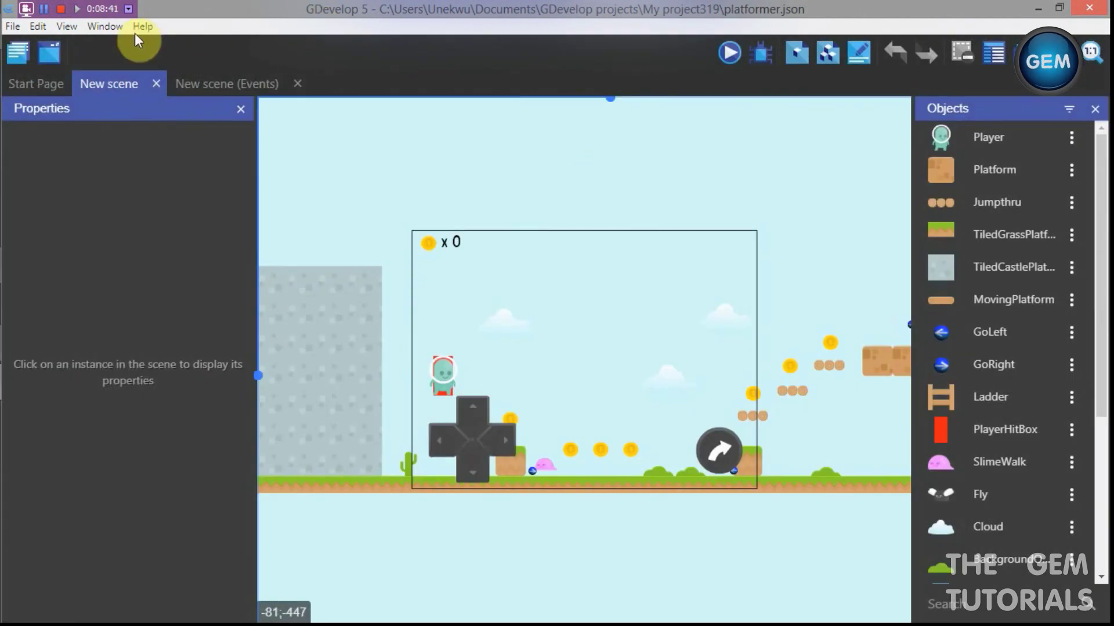